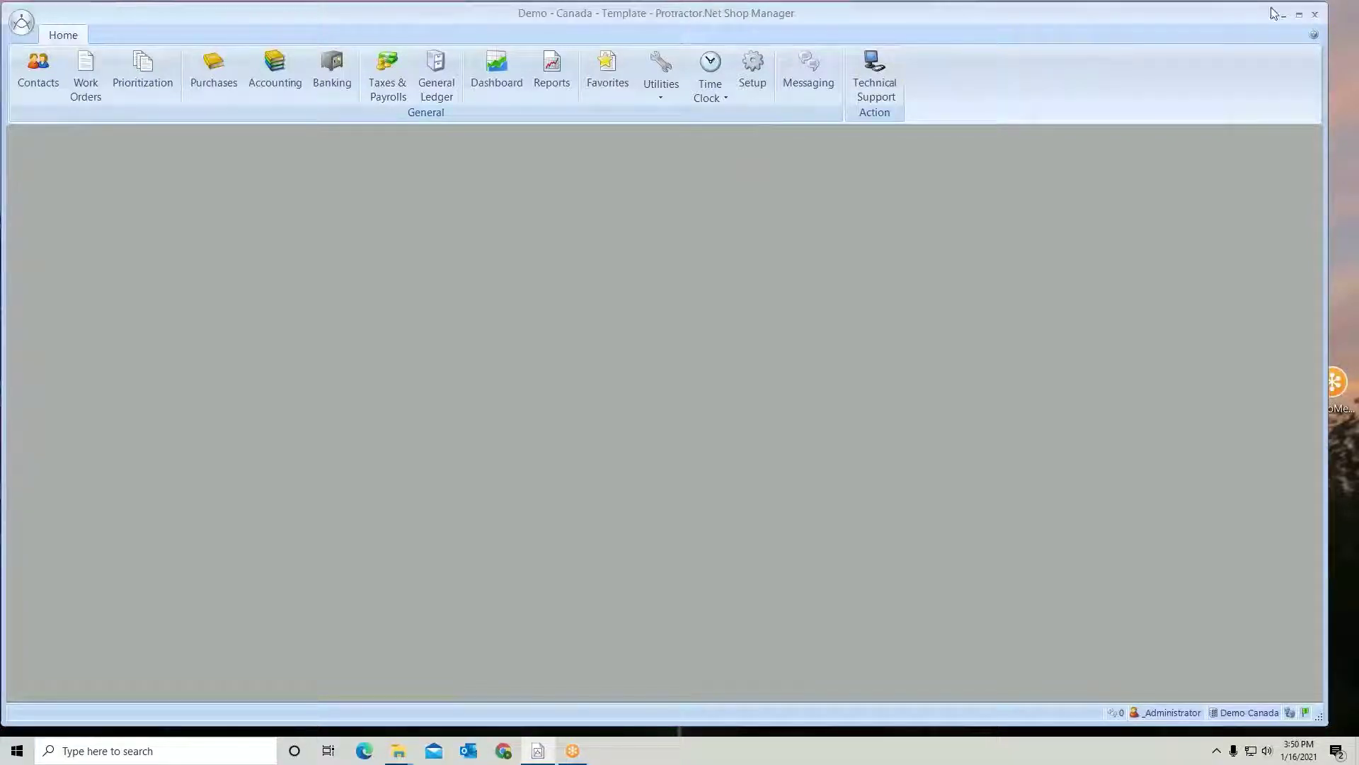
Minimize the Protractor.Net Shop Manager window to show the desktop.
click(1283, 57)
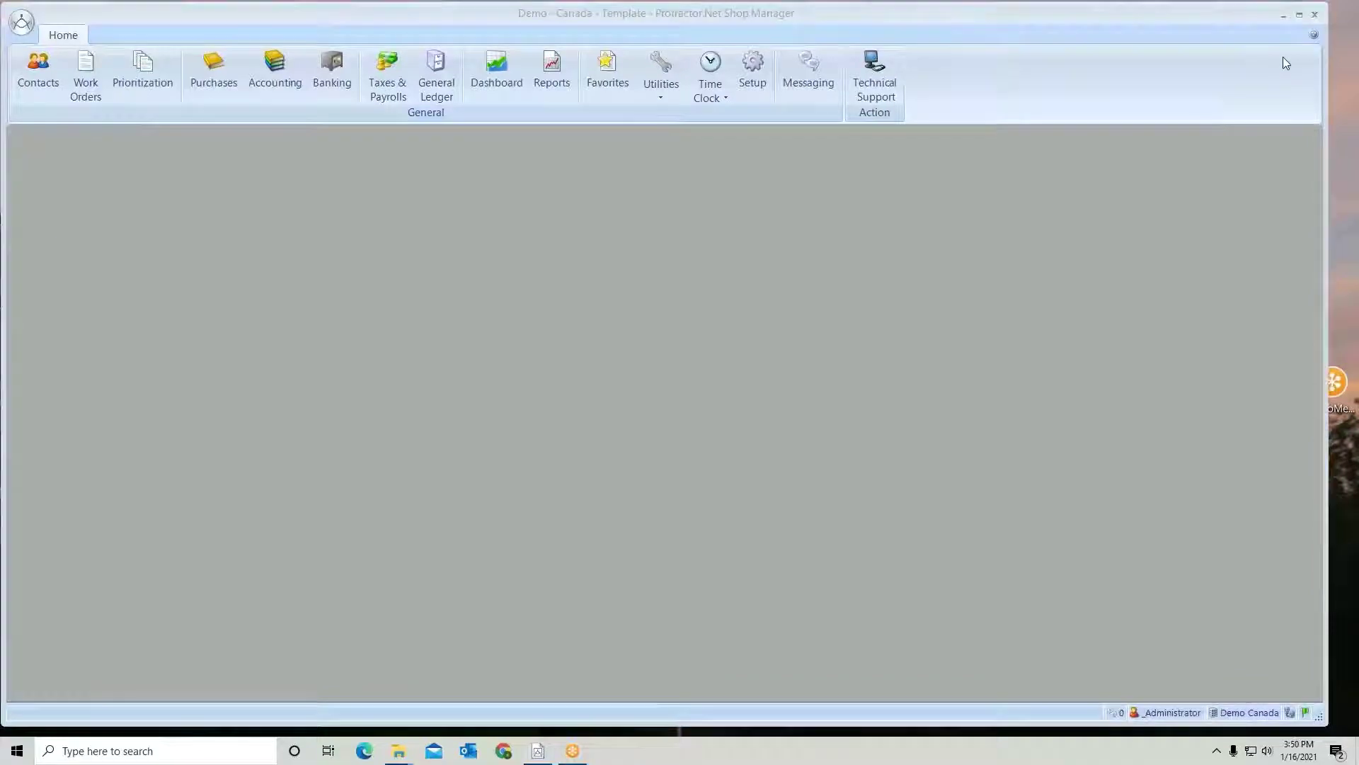
click(1298, 15)
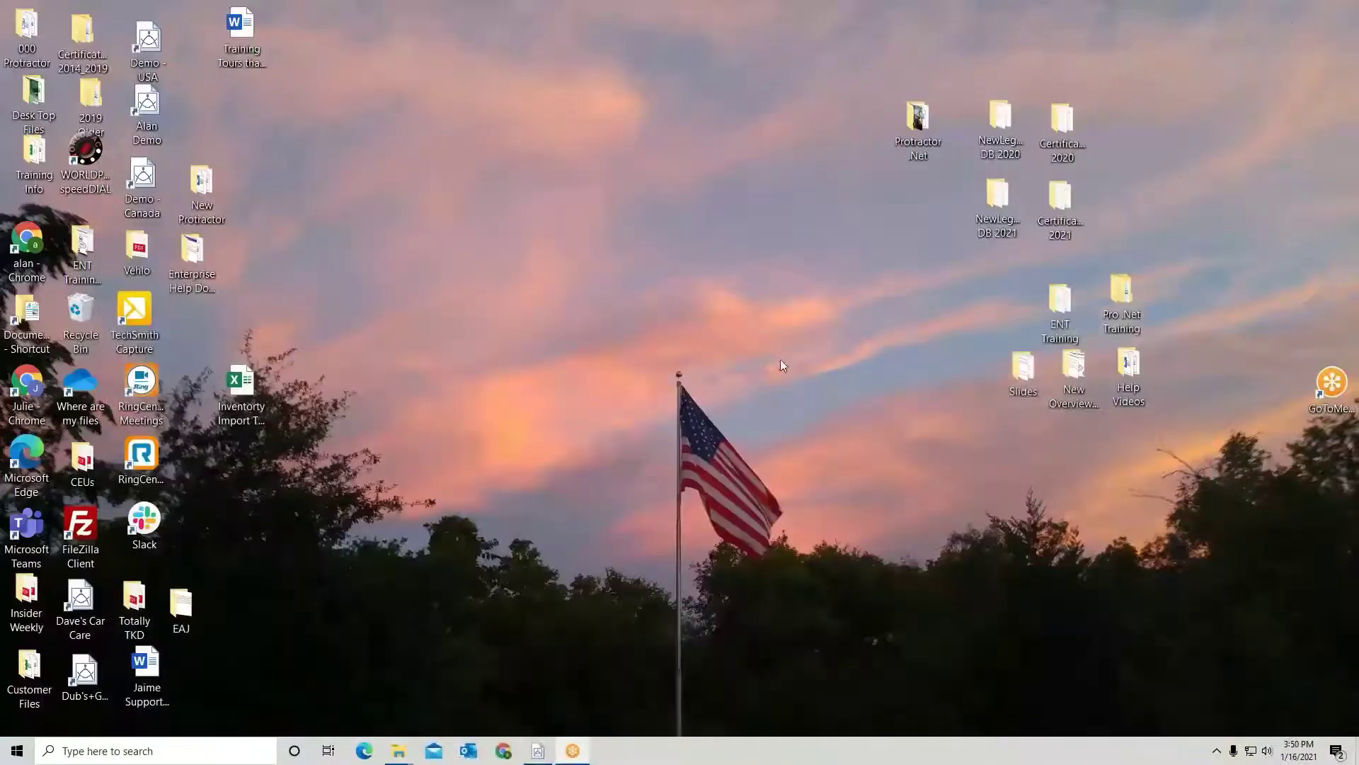
double_click(248, 397)
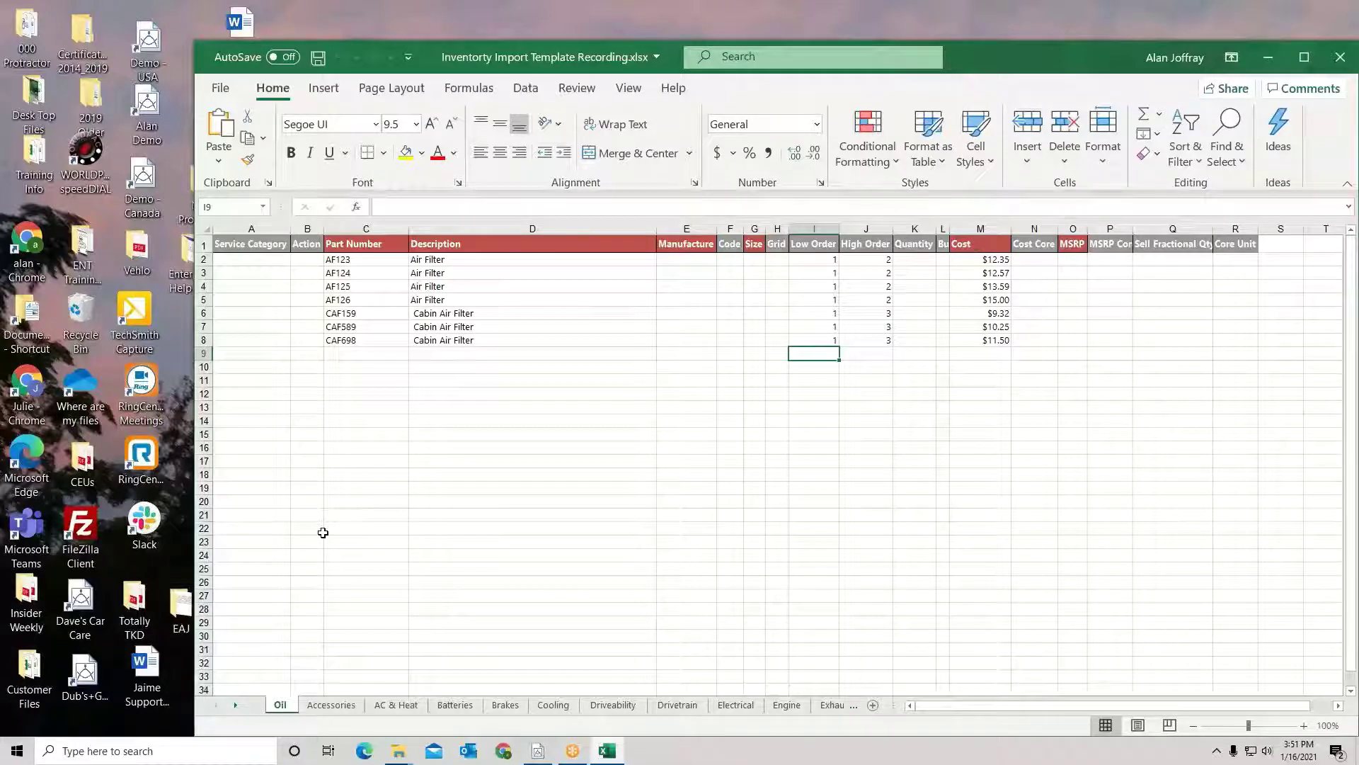
click(330, 705)
click(409, 706)
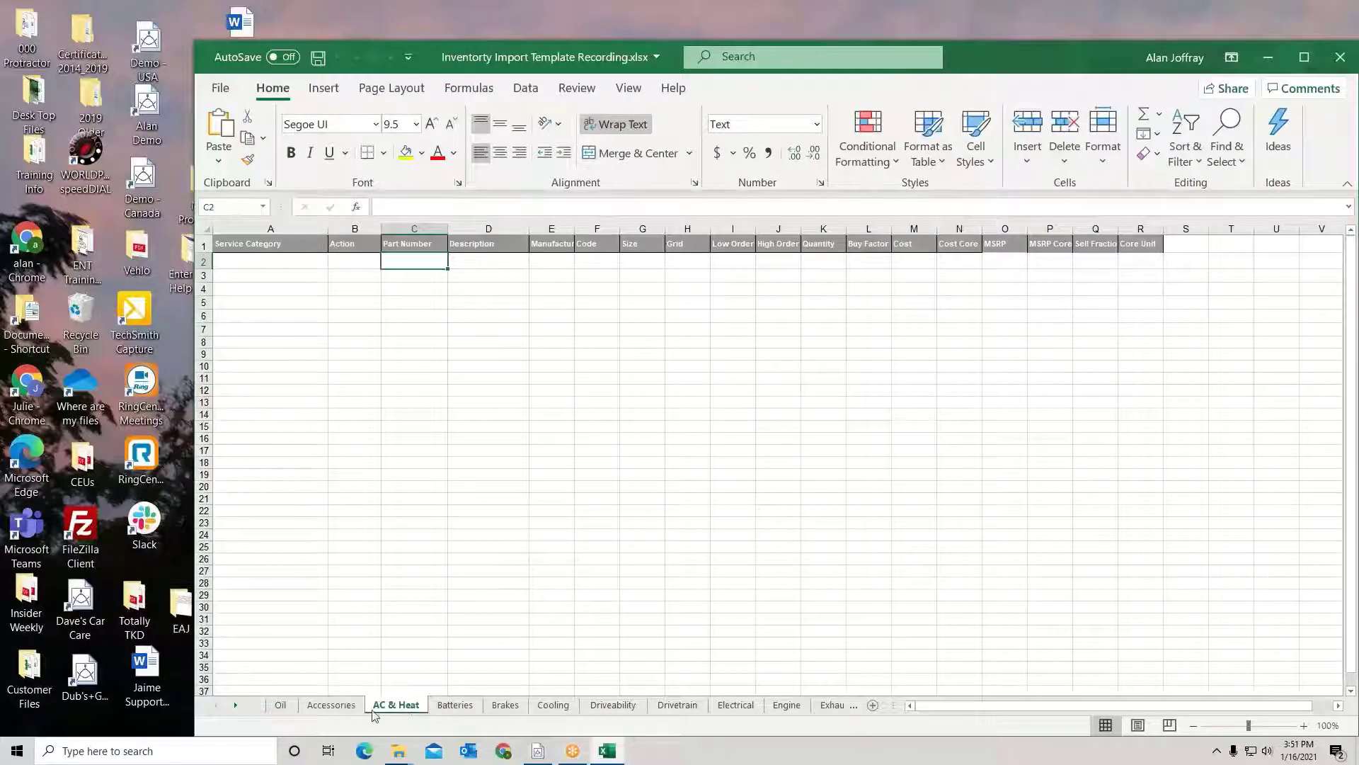
click(280, 705)
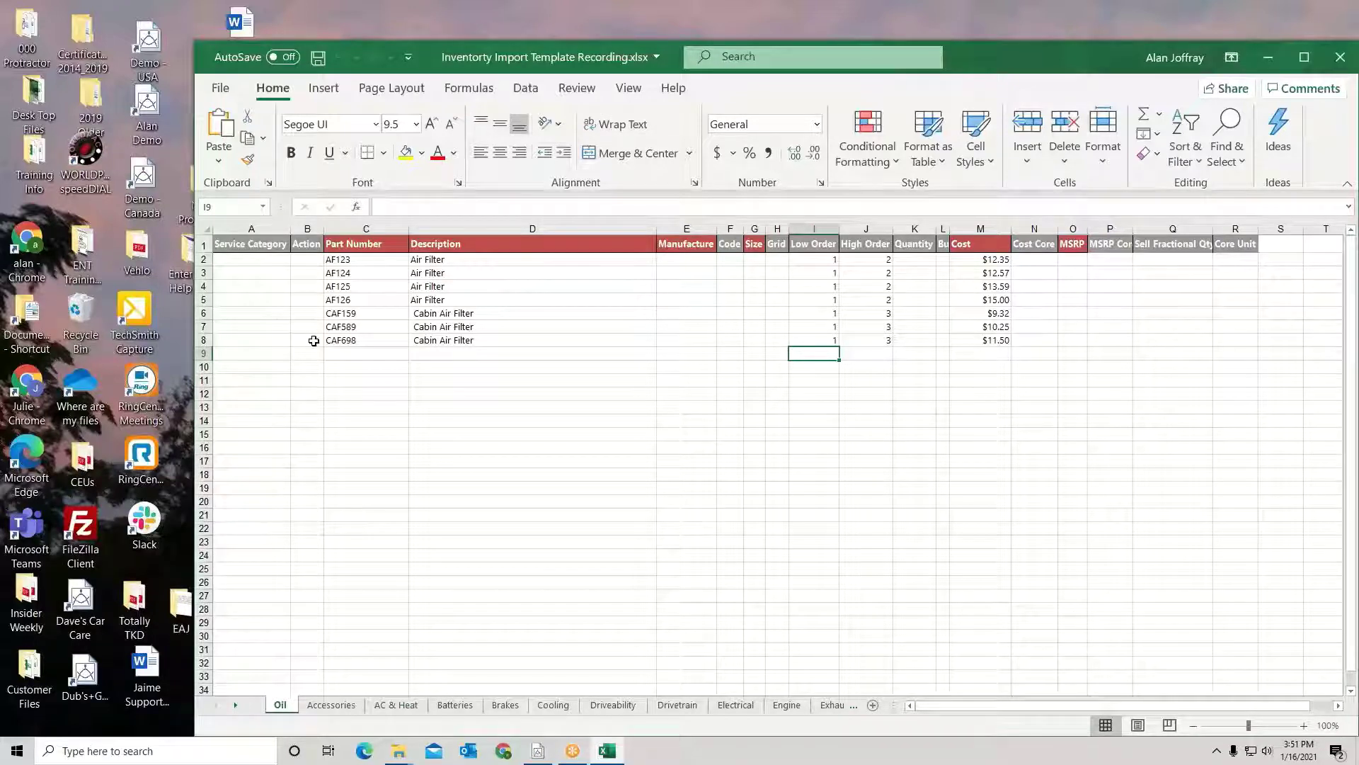
Quit Excel, then find 'inv' in the Setup tree and open Inventory Materials.
click(1338, 57)
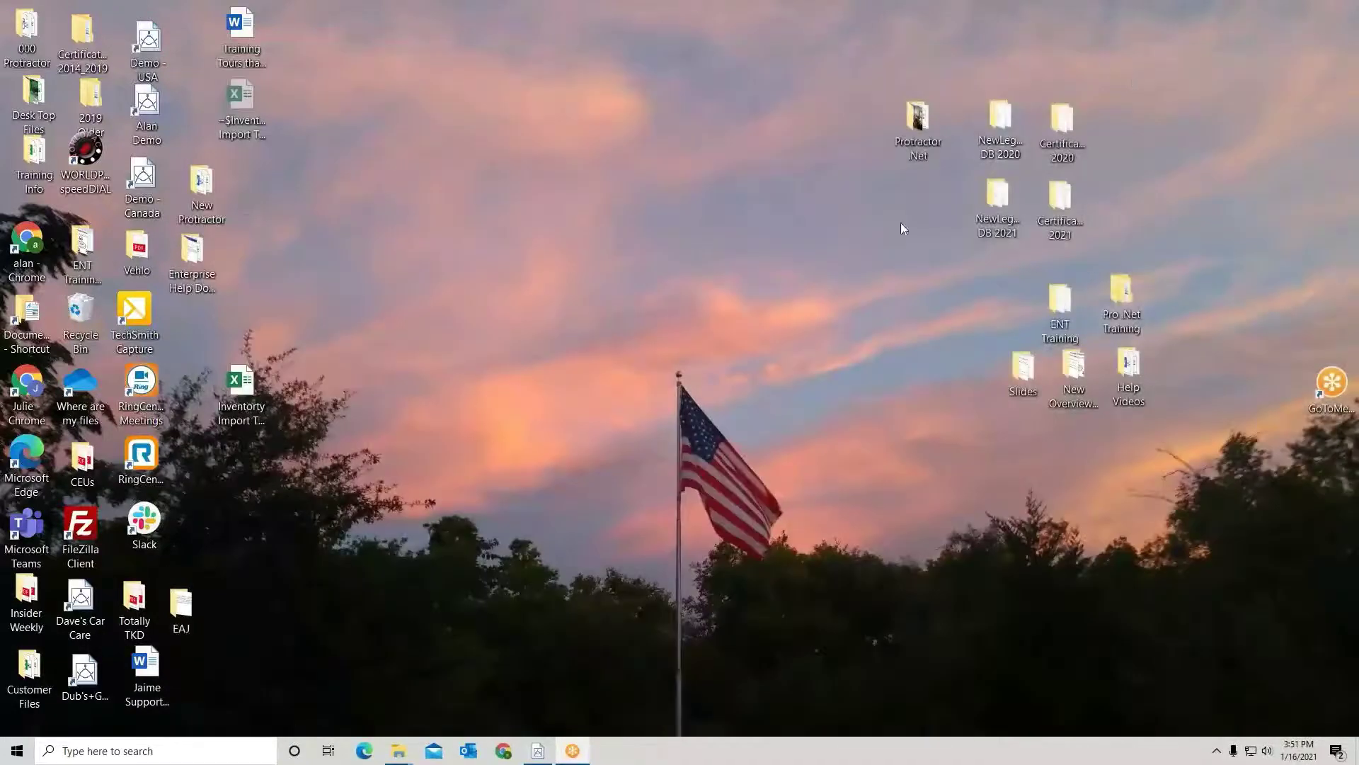
click(538, 754)
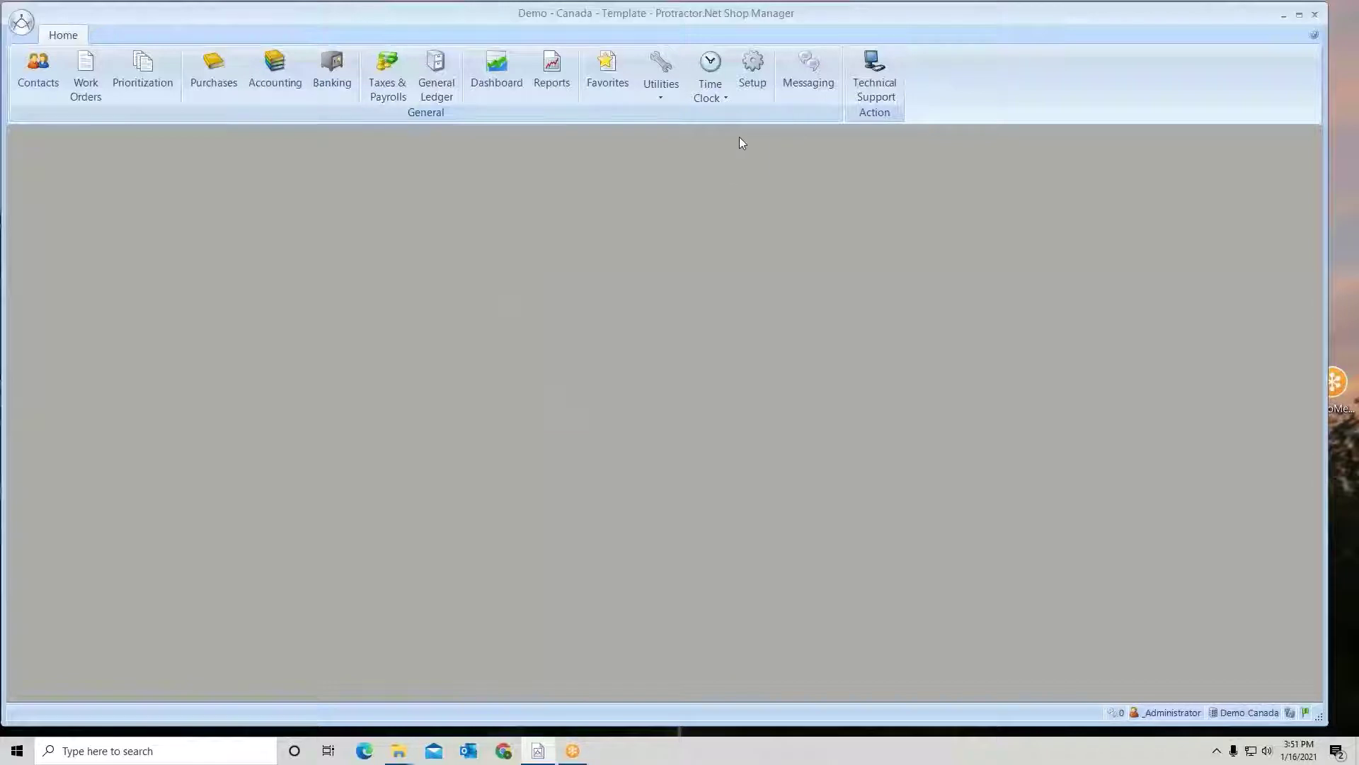
click(754, 74)
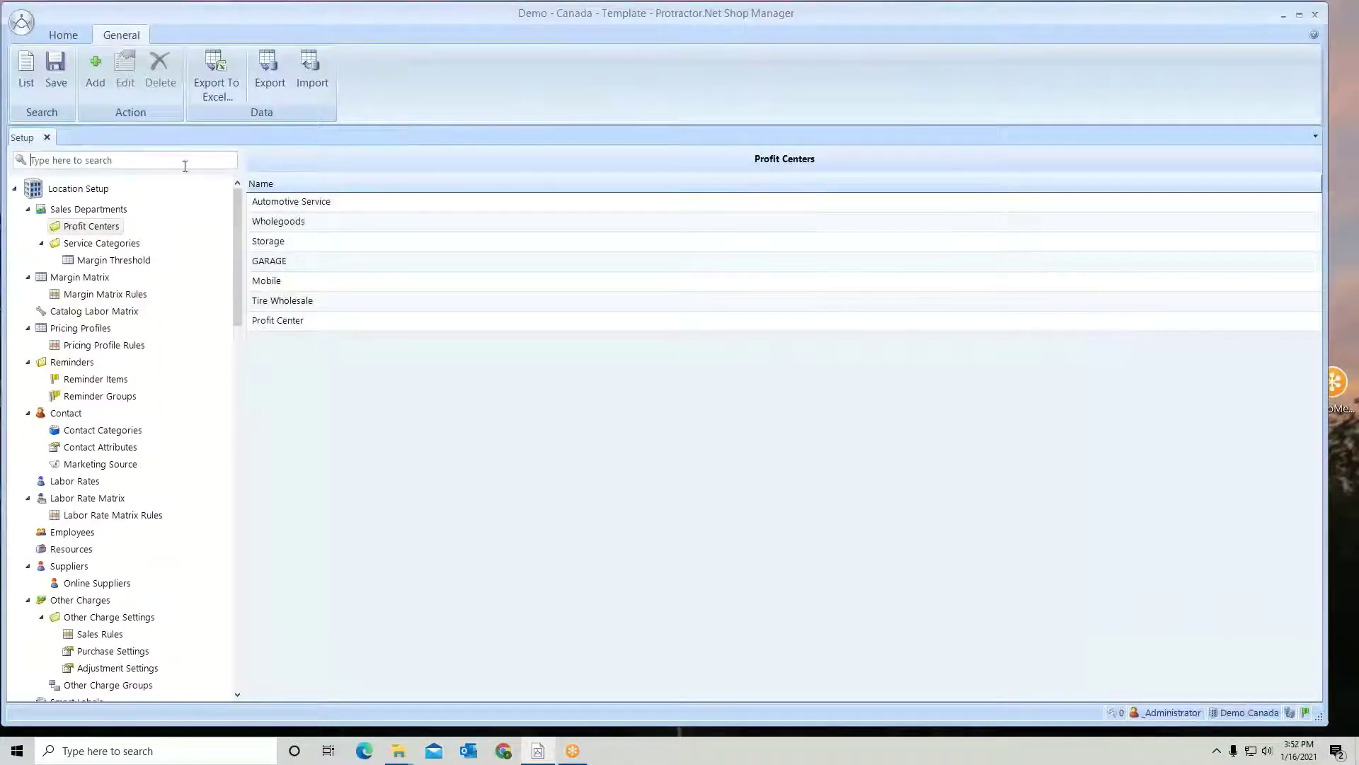
click(164, 164)
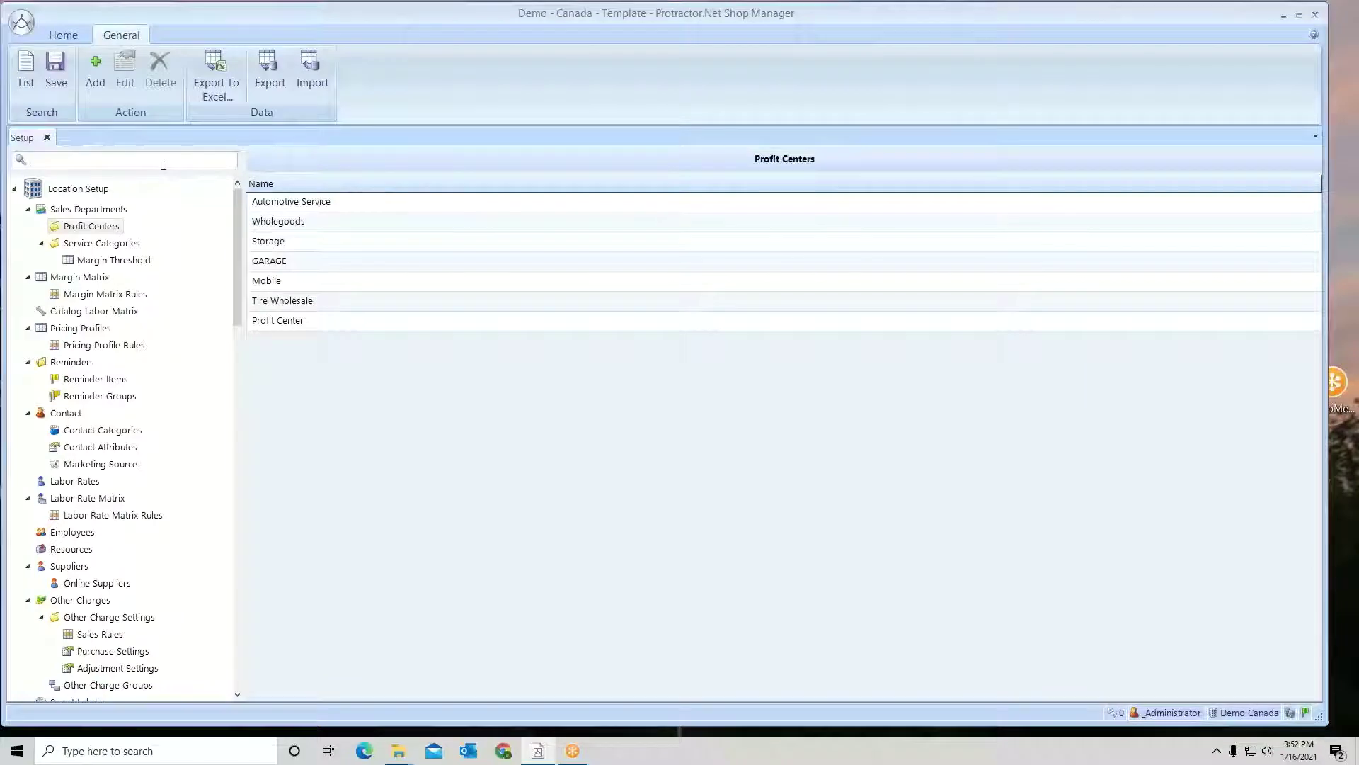
text(inv)
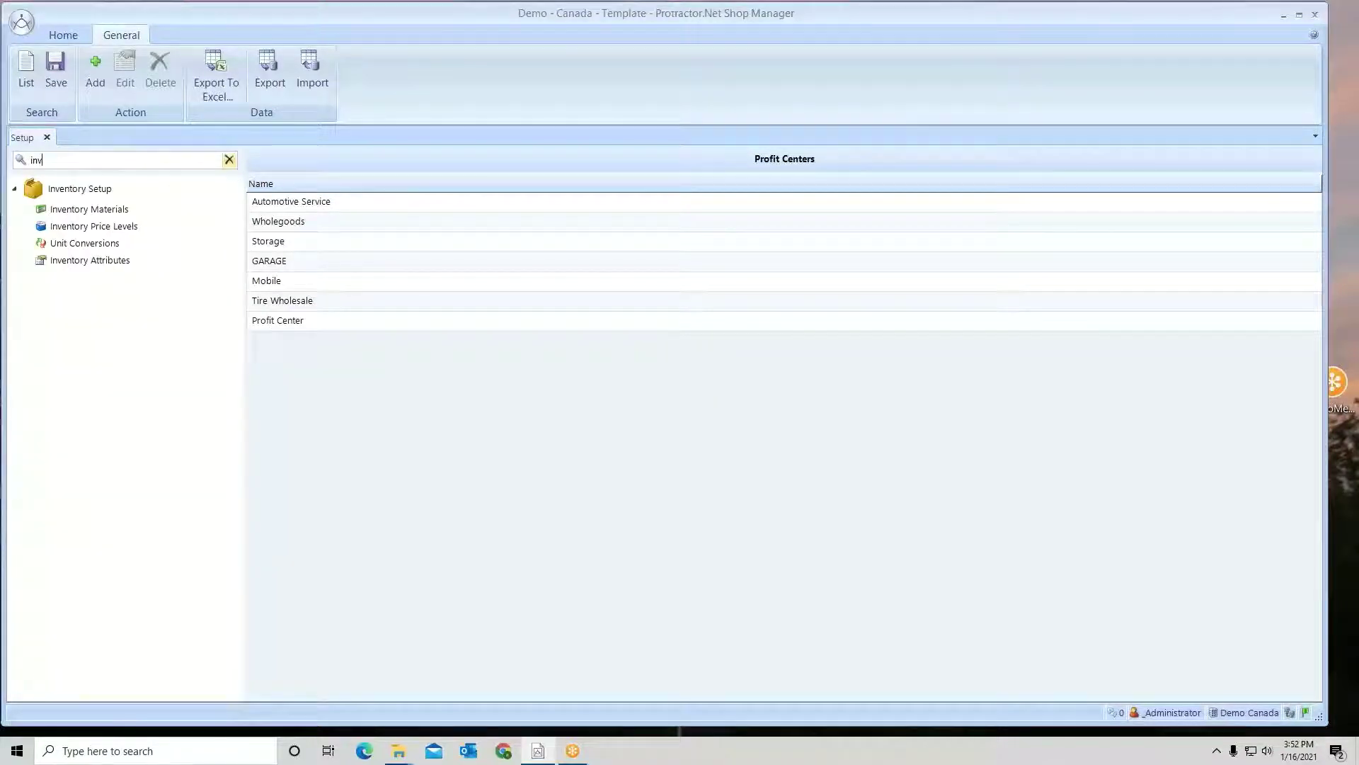
click(96, 211)
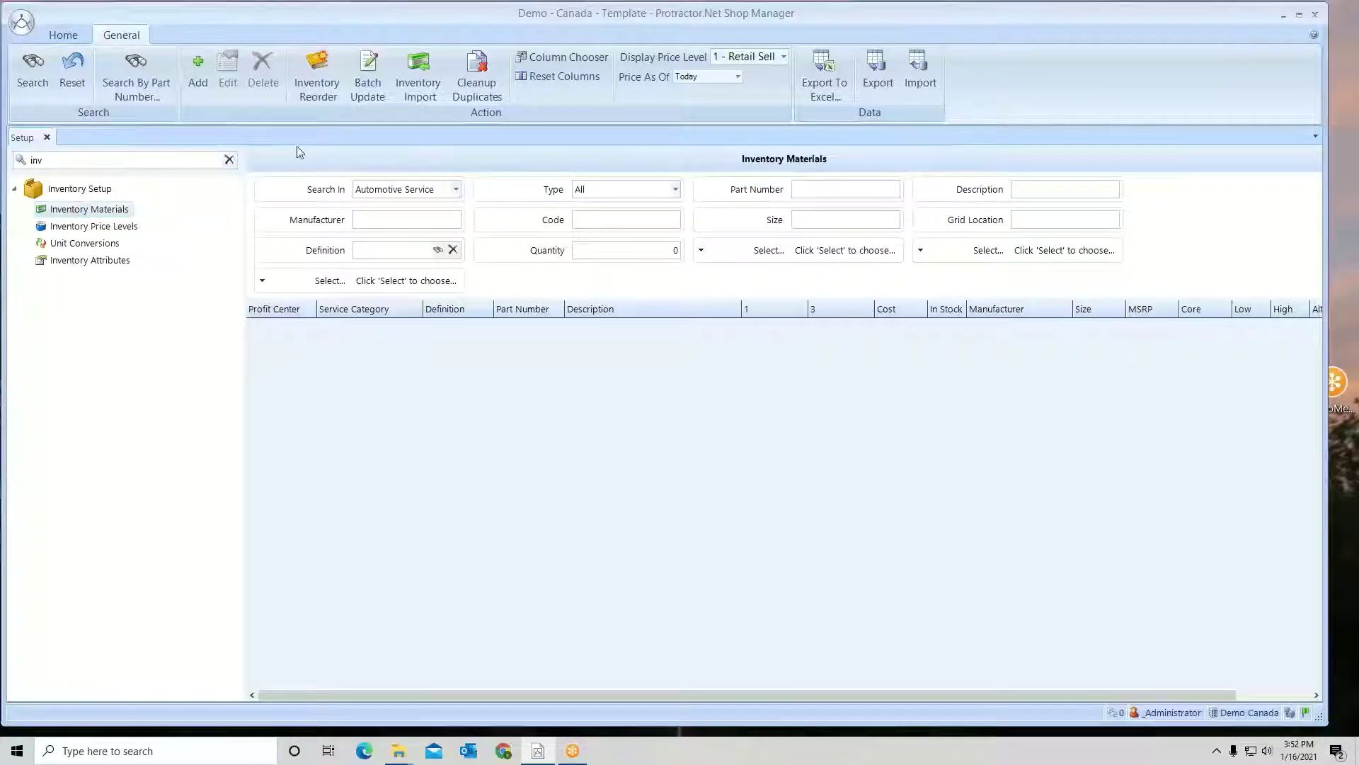
Pick Inventory Import Template Recording.xlsx from the Desktop as the inventory import file.
click(421, 65)
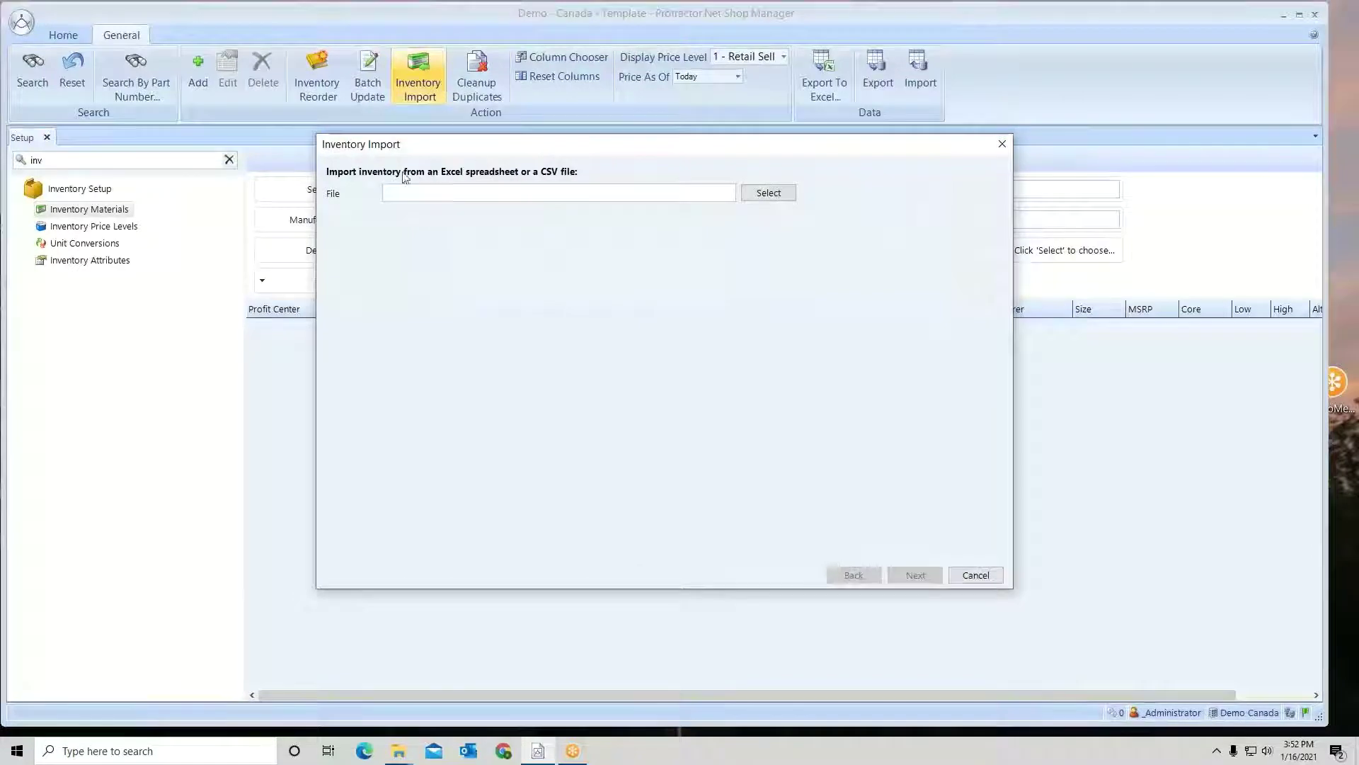
click(773, 198)
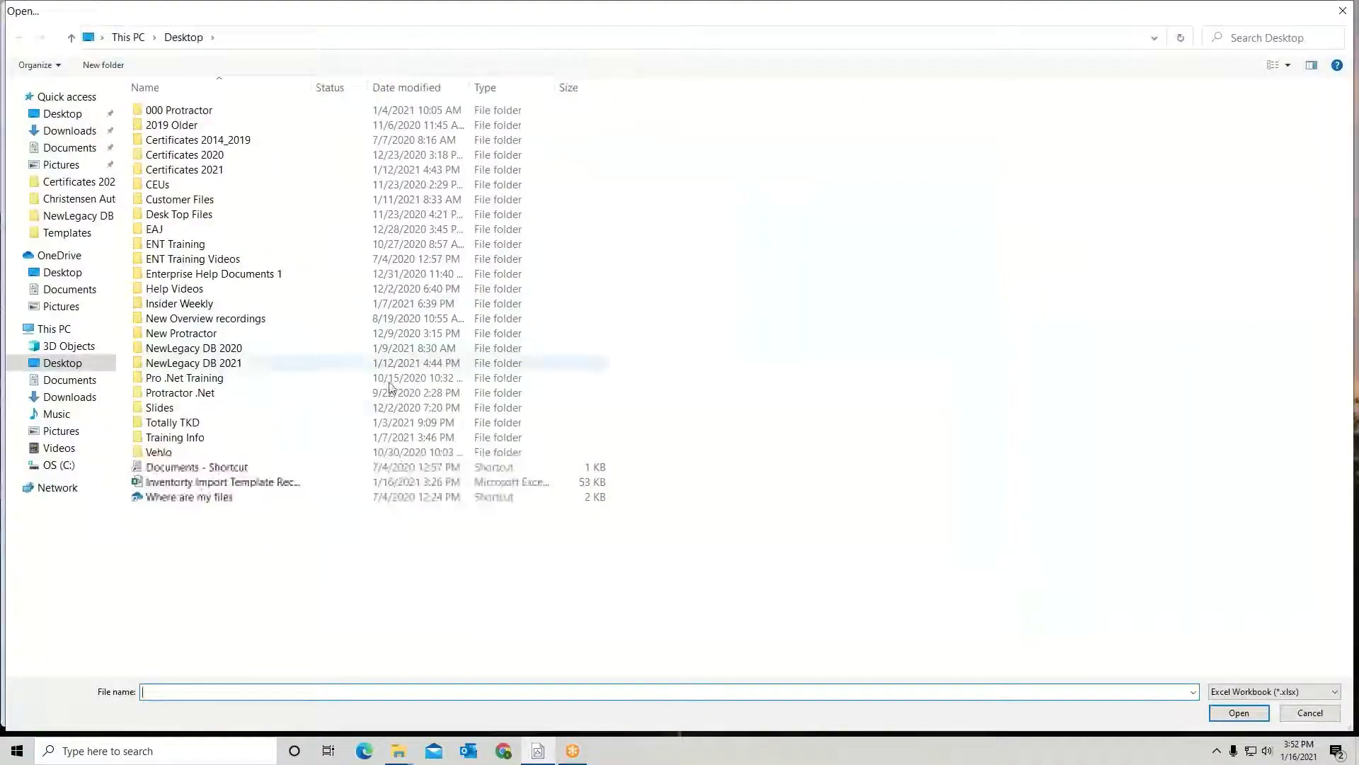
click(253, 483)
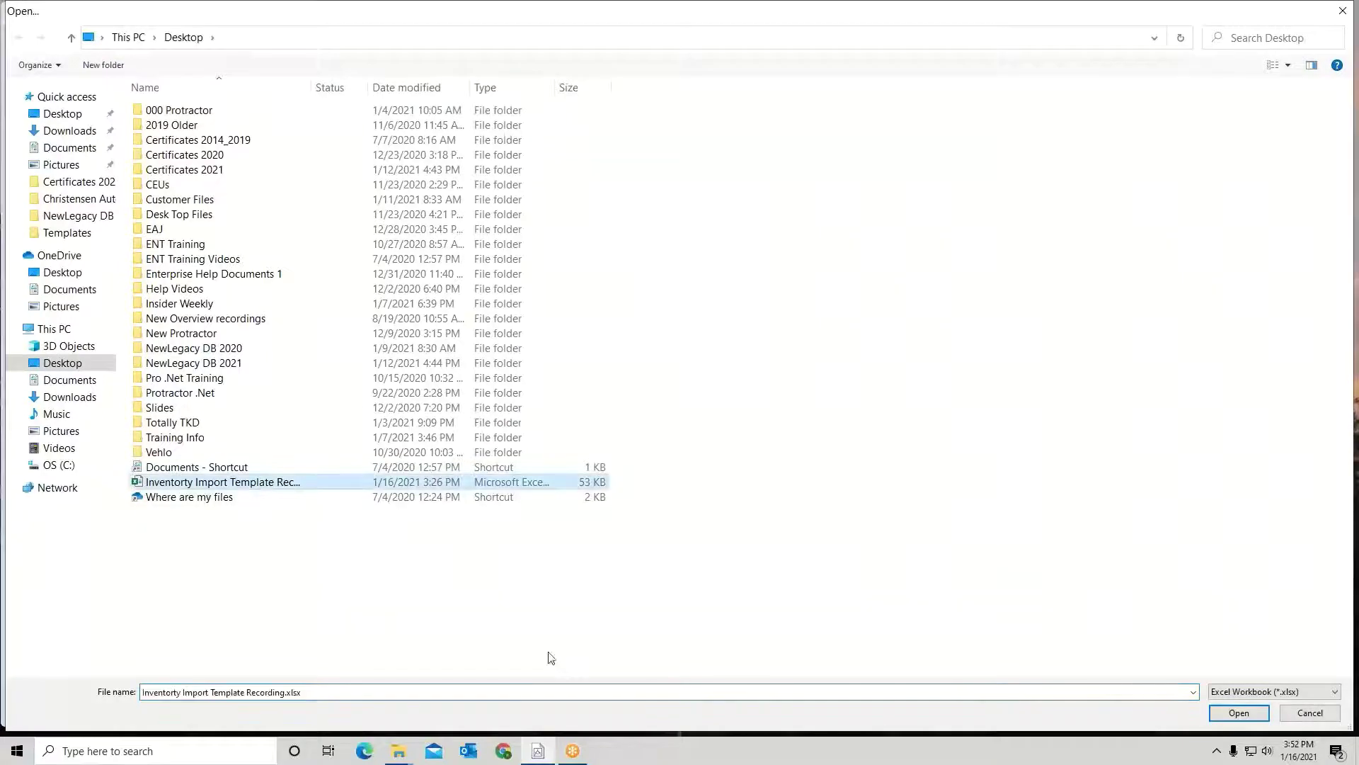
click(1239, 712)
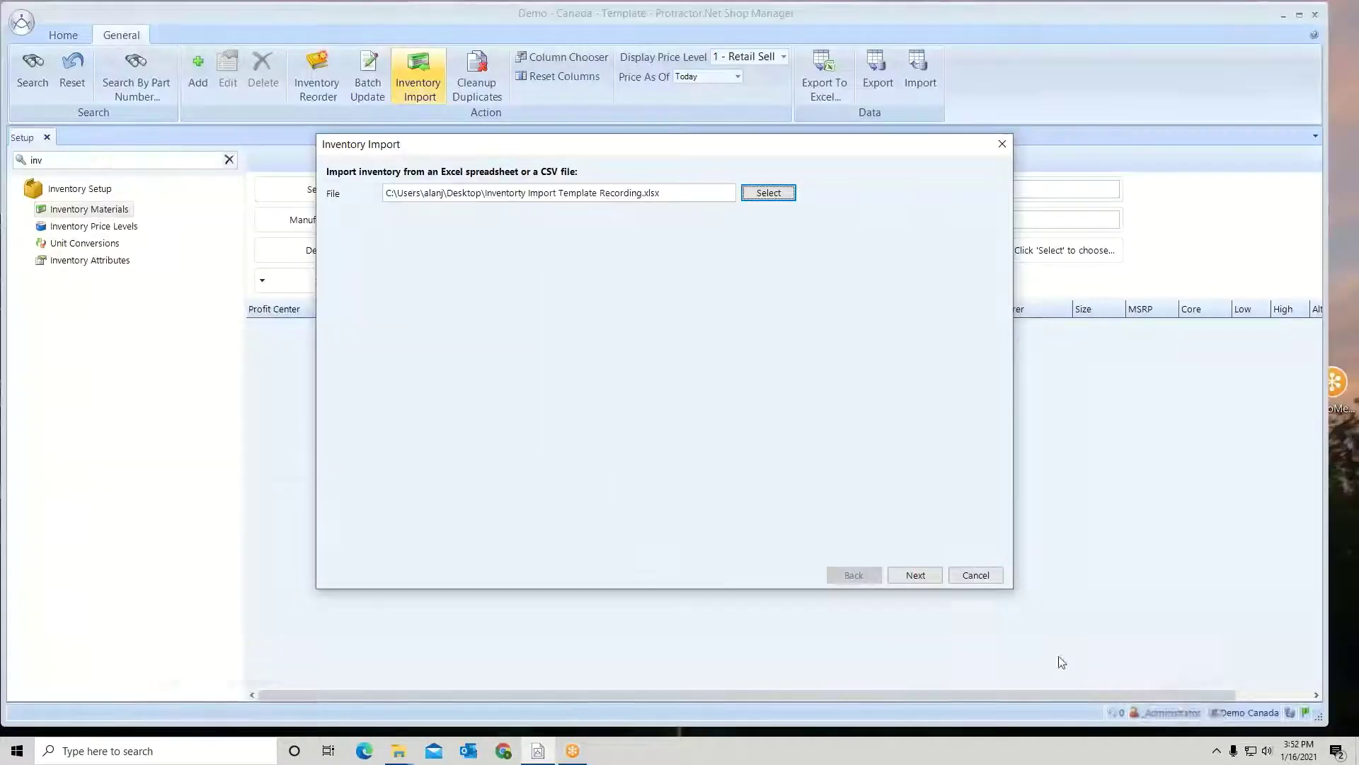
Go to column mapping, preview the Accessories worksheet, then switch back to Oil.
click(916, 576)
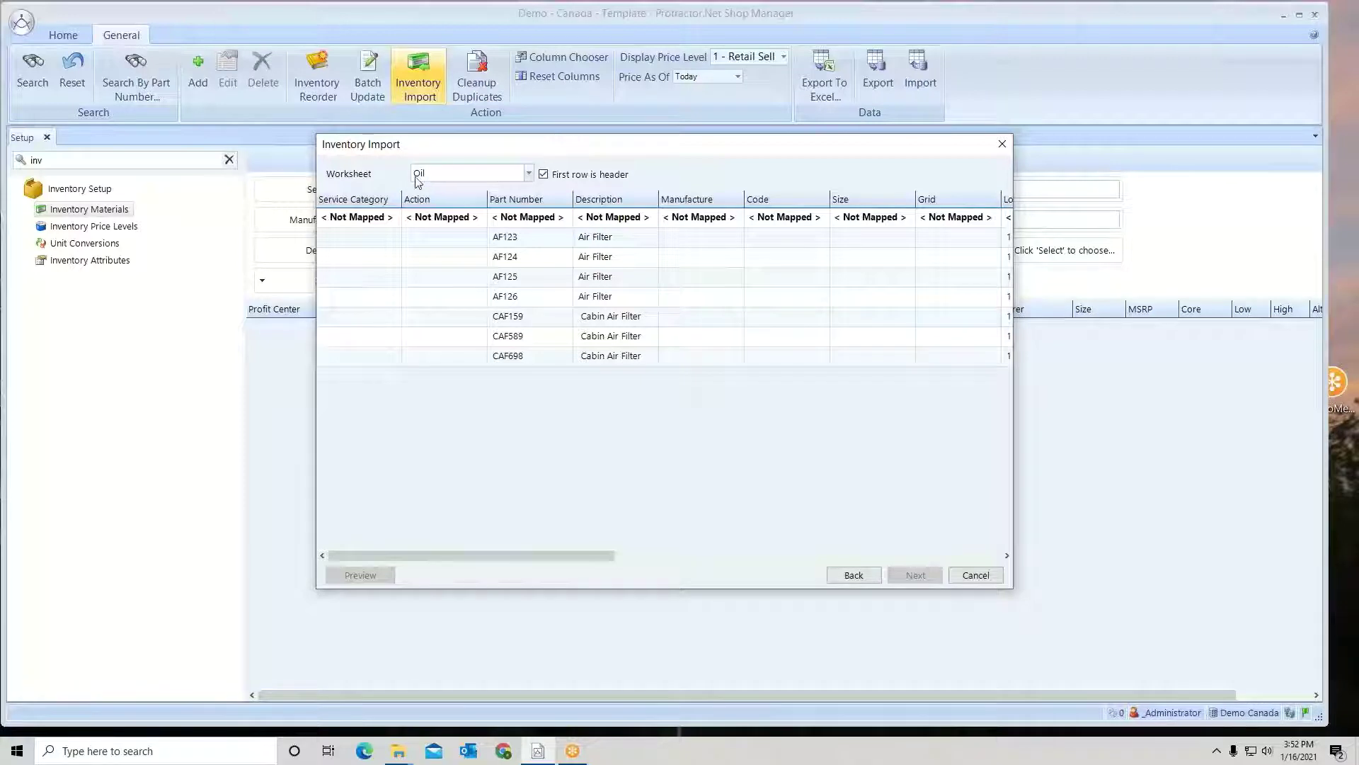
click(527, 174)
click(464, 207)
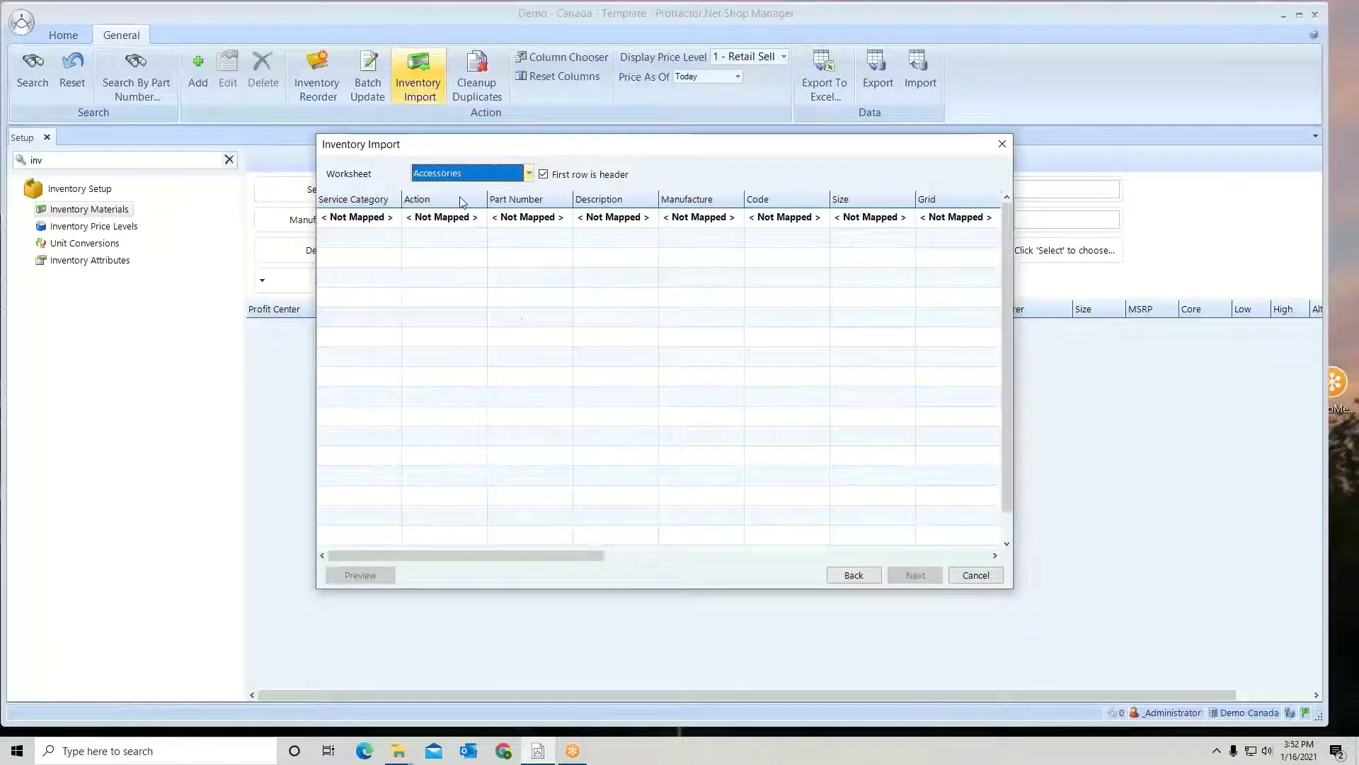
click(529, 173)
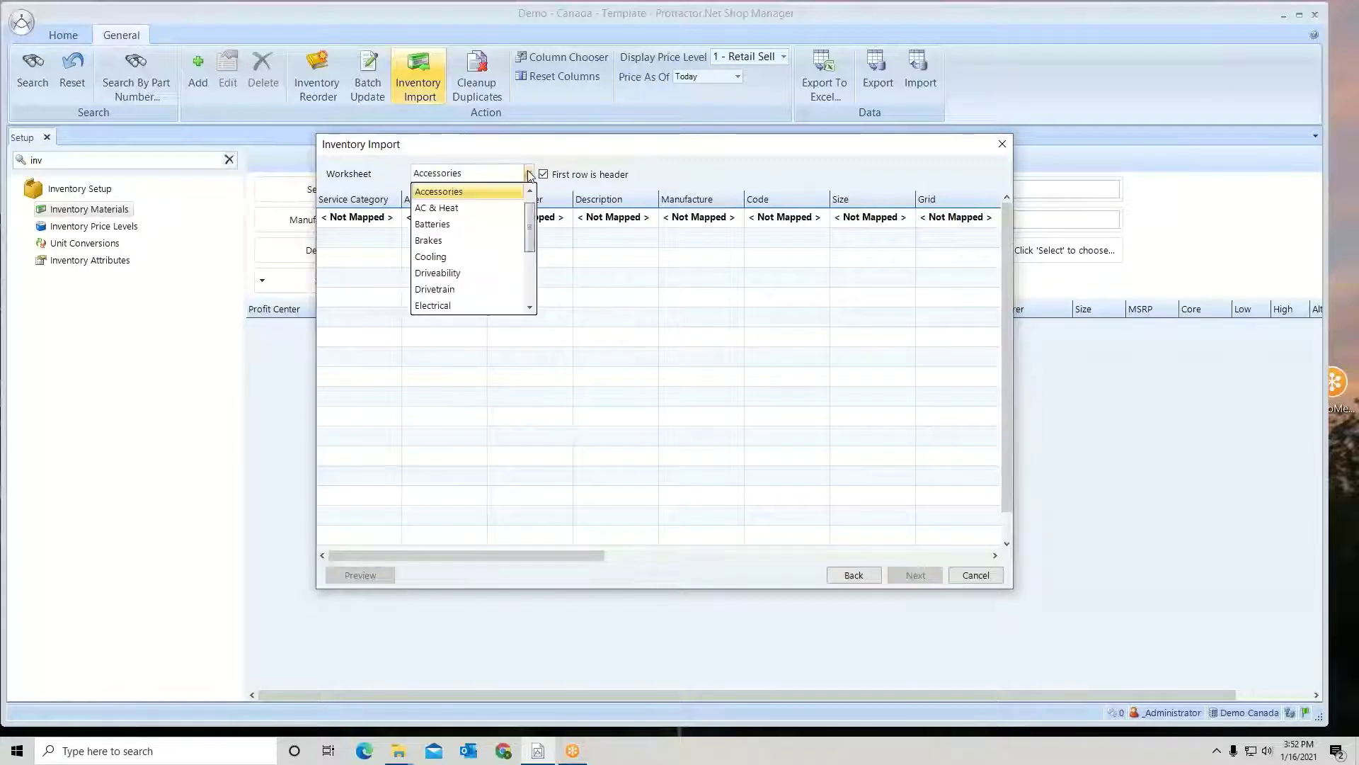
scroll(502, 214, up, 1)
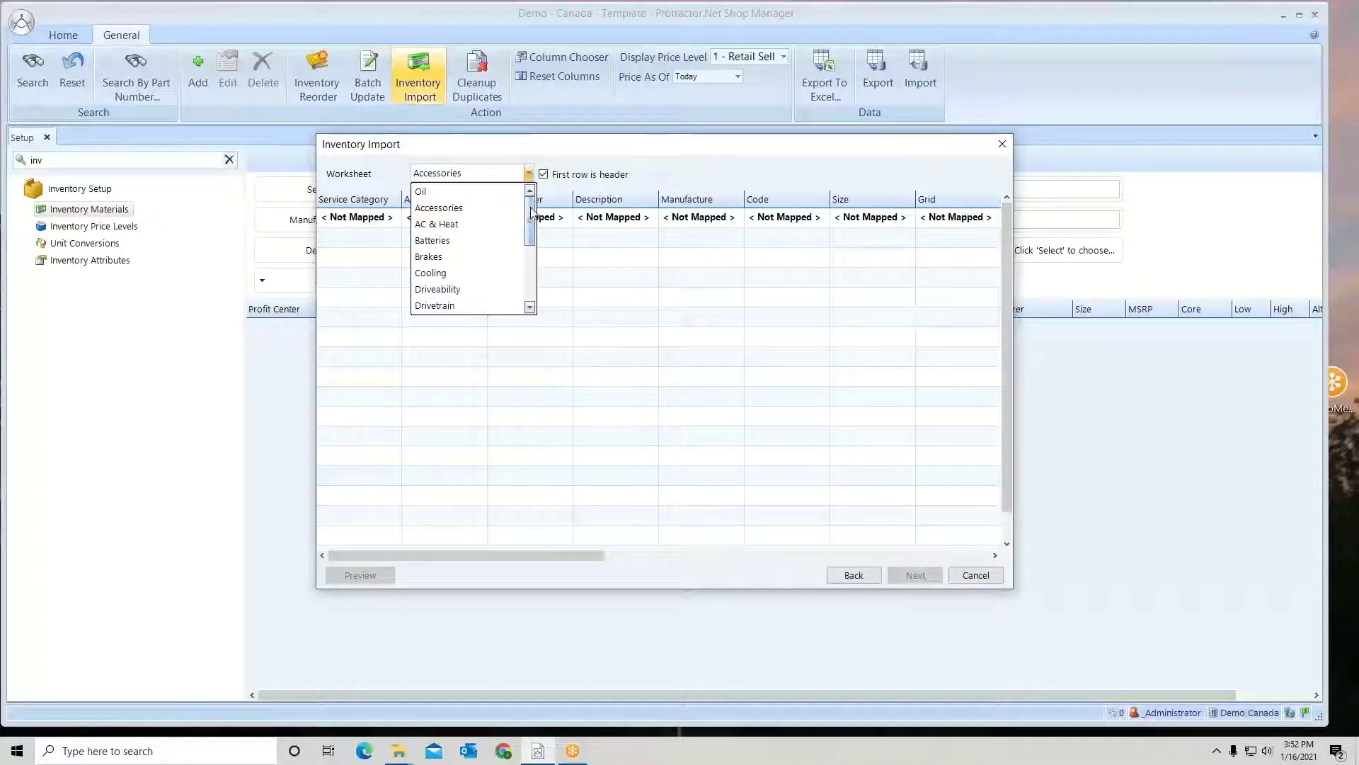
click(475, 192)
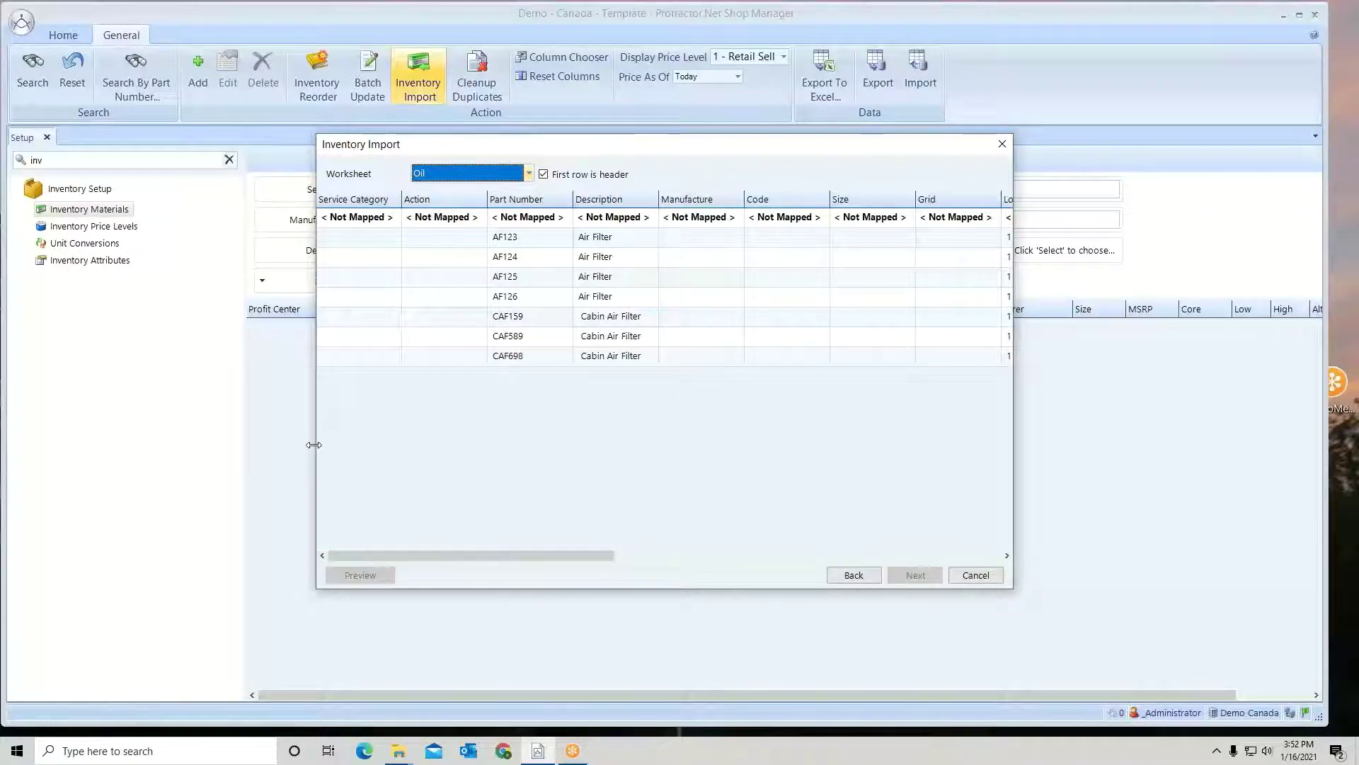
Widen the import window and map Part Number, Description and Low Order columns.
drag(316, 446, 40, 449)
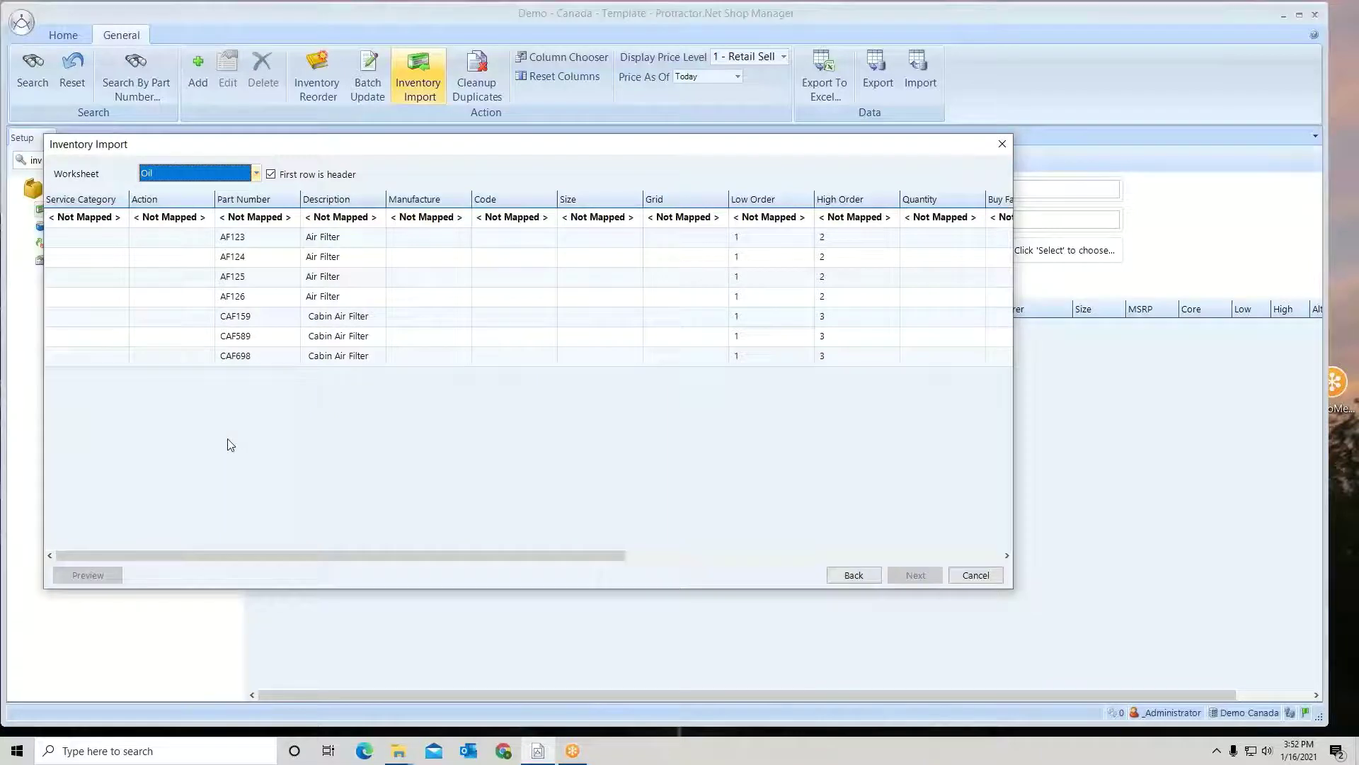
click(277, 216)
click(292, 217)
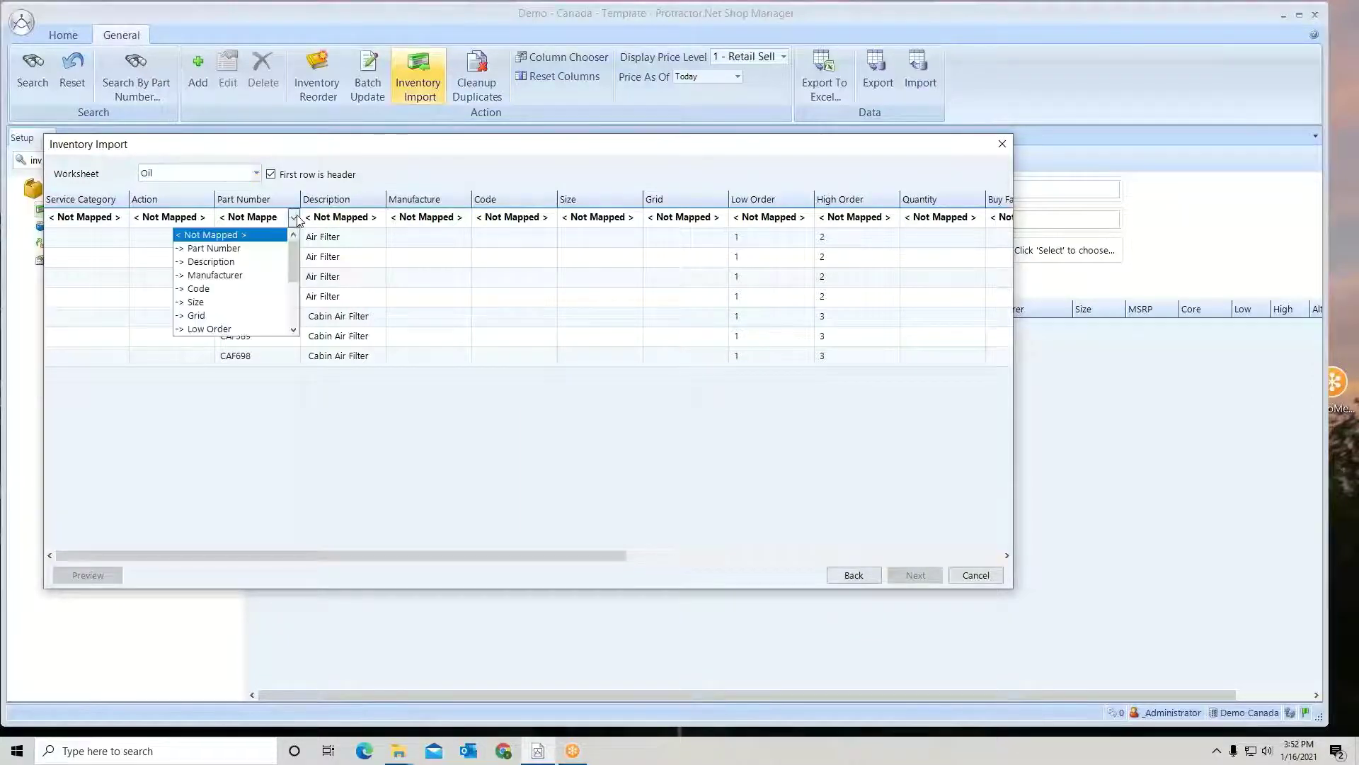
click(268, 249)
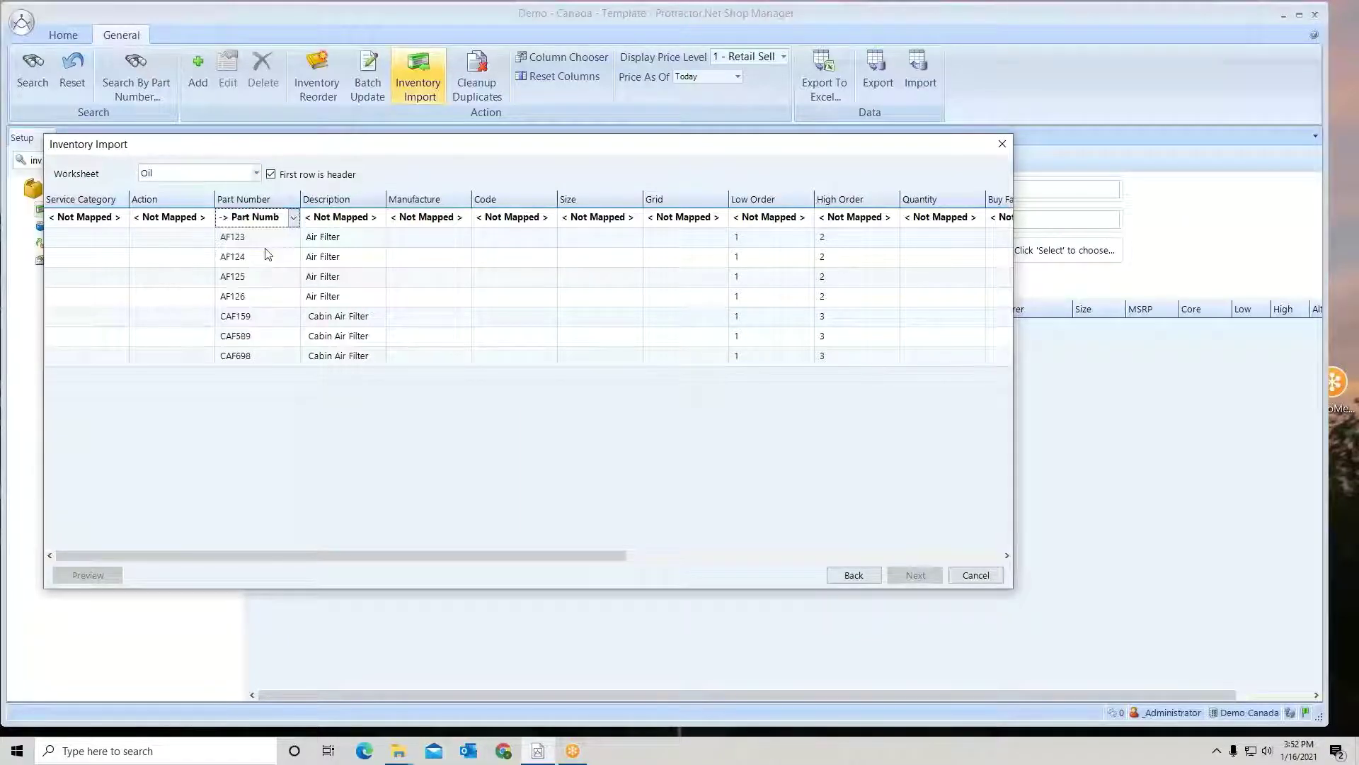
click(379, 218)
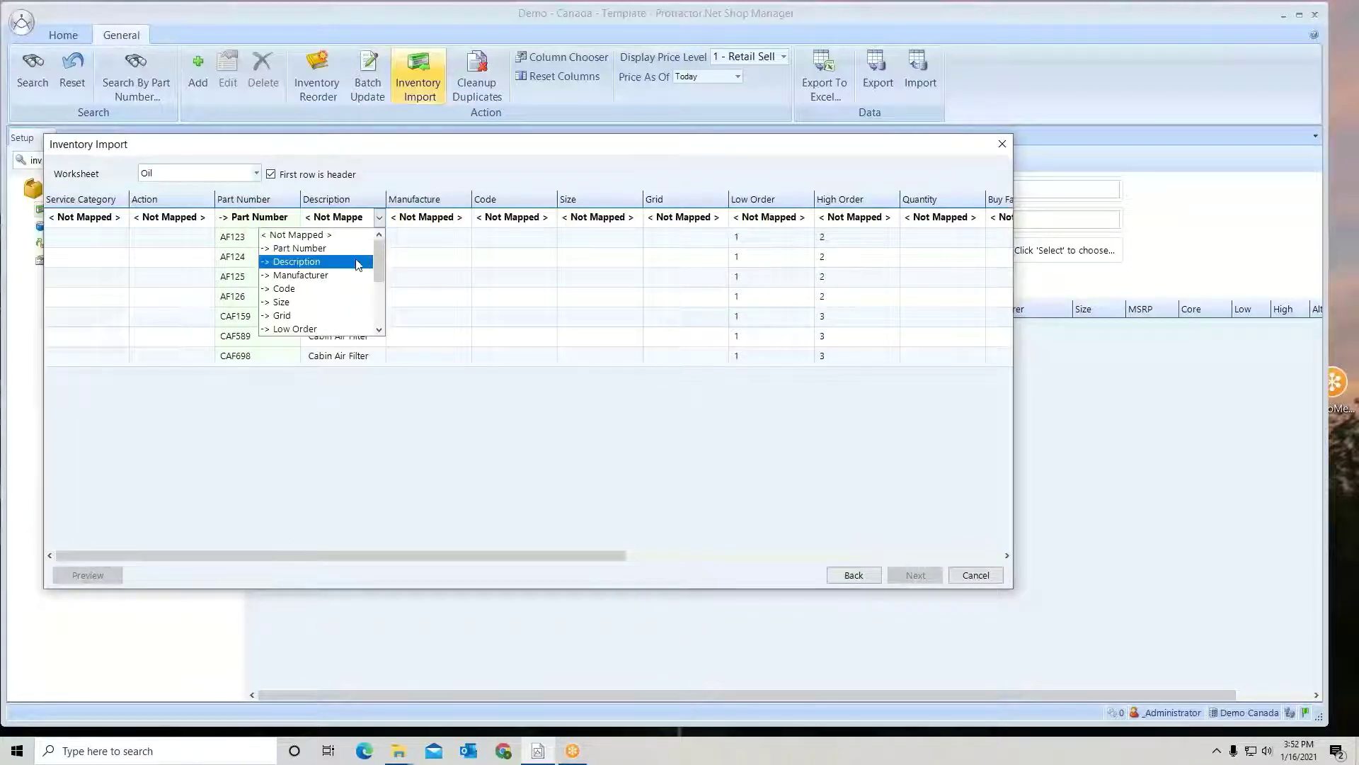
click(364, 261)
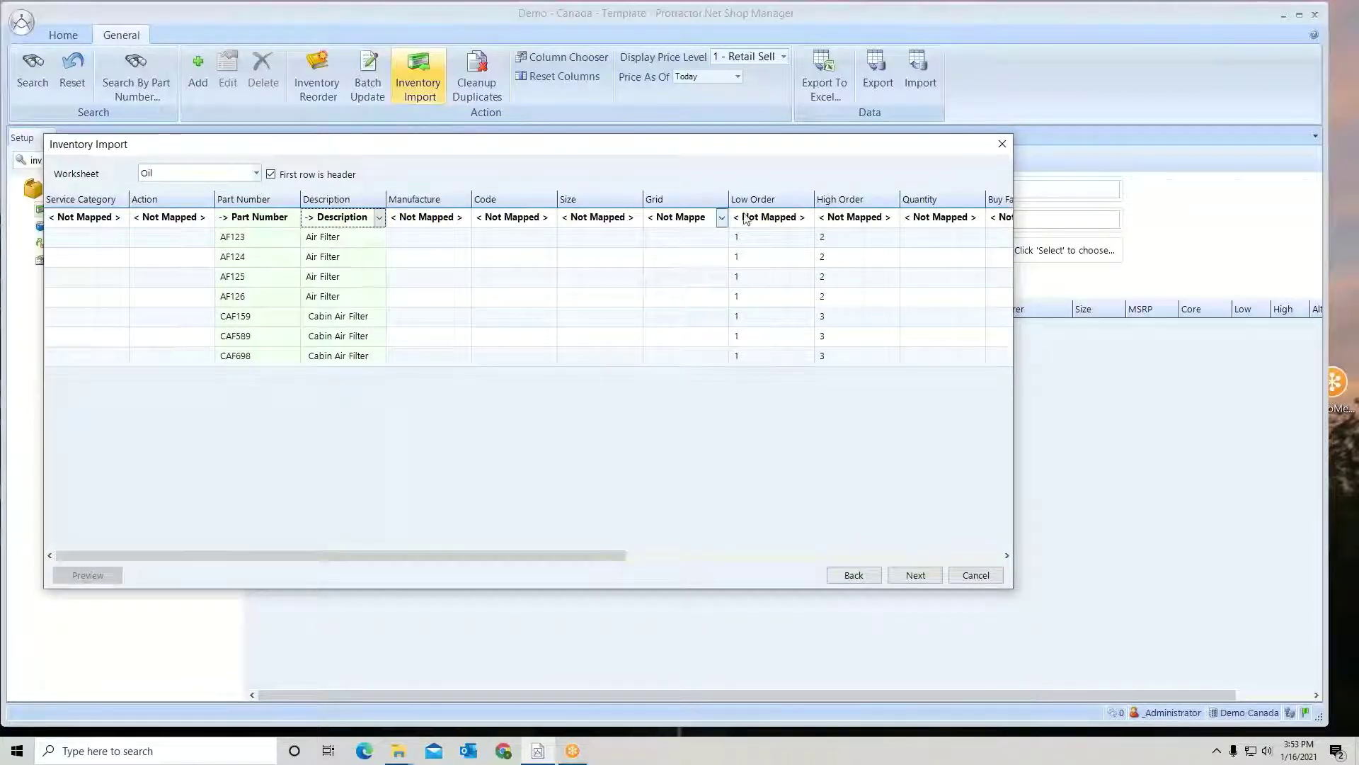
click(722, 218)
click(807, 218)
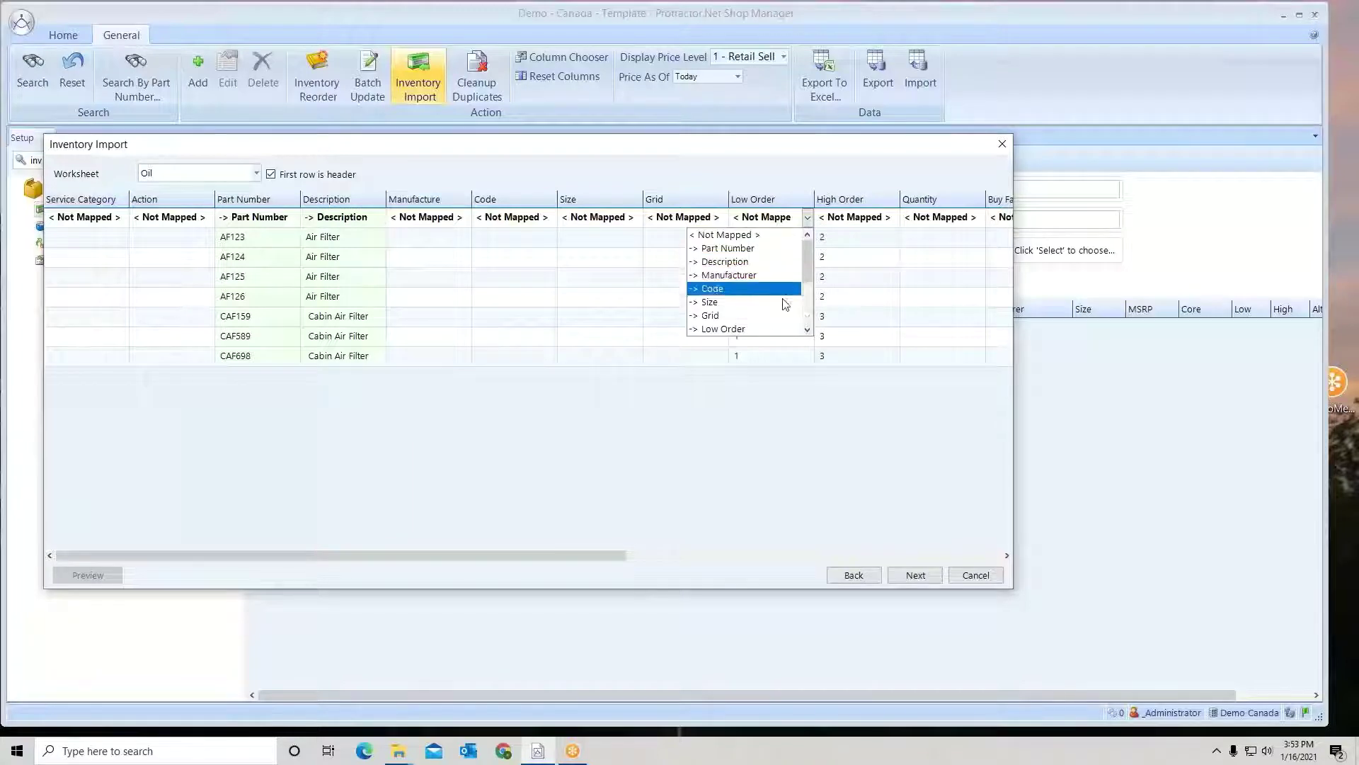
click(779, 329)
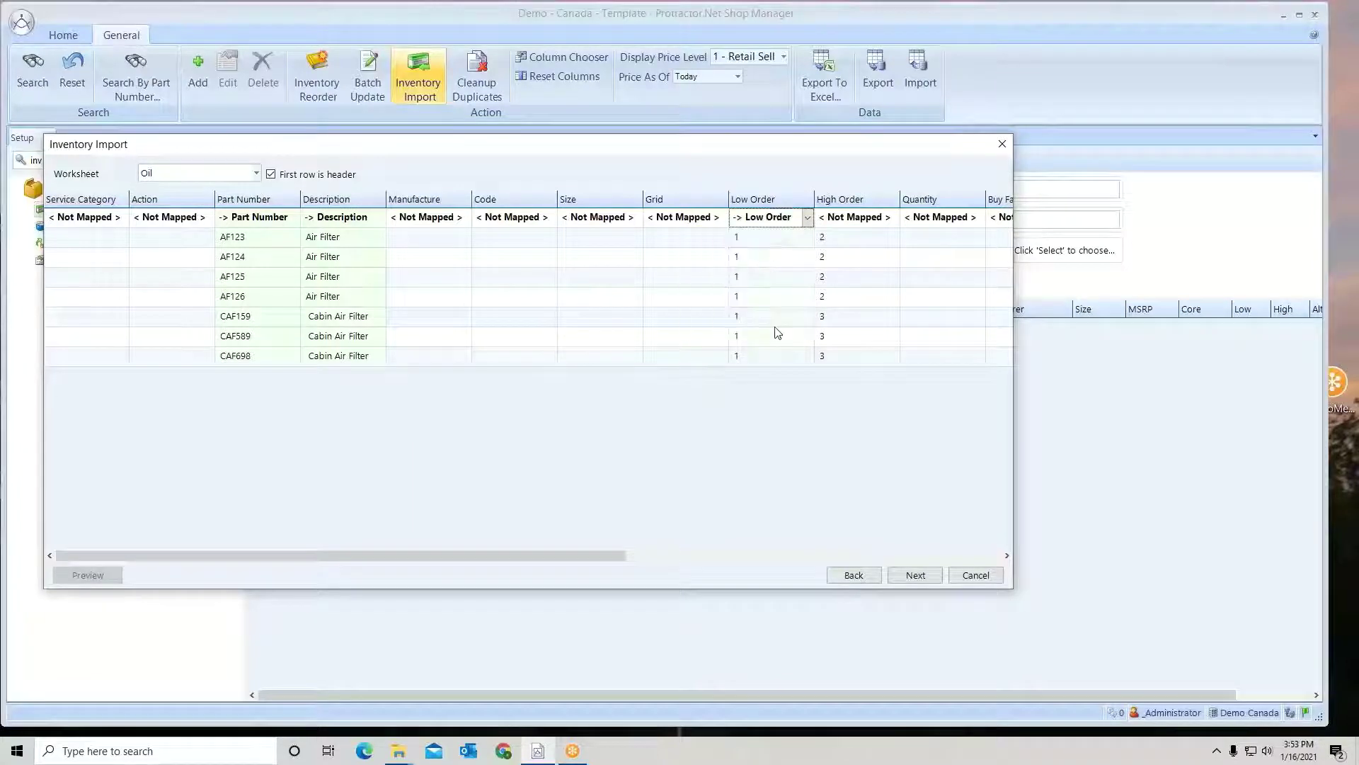
Map the High Order and Cost columns to their matching fields.
click(893, 218)
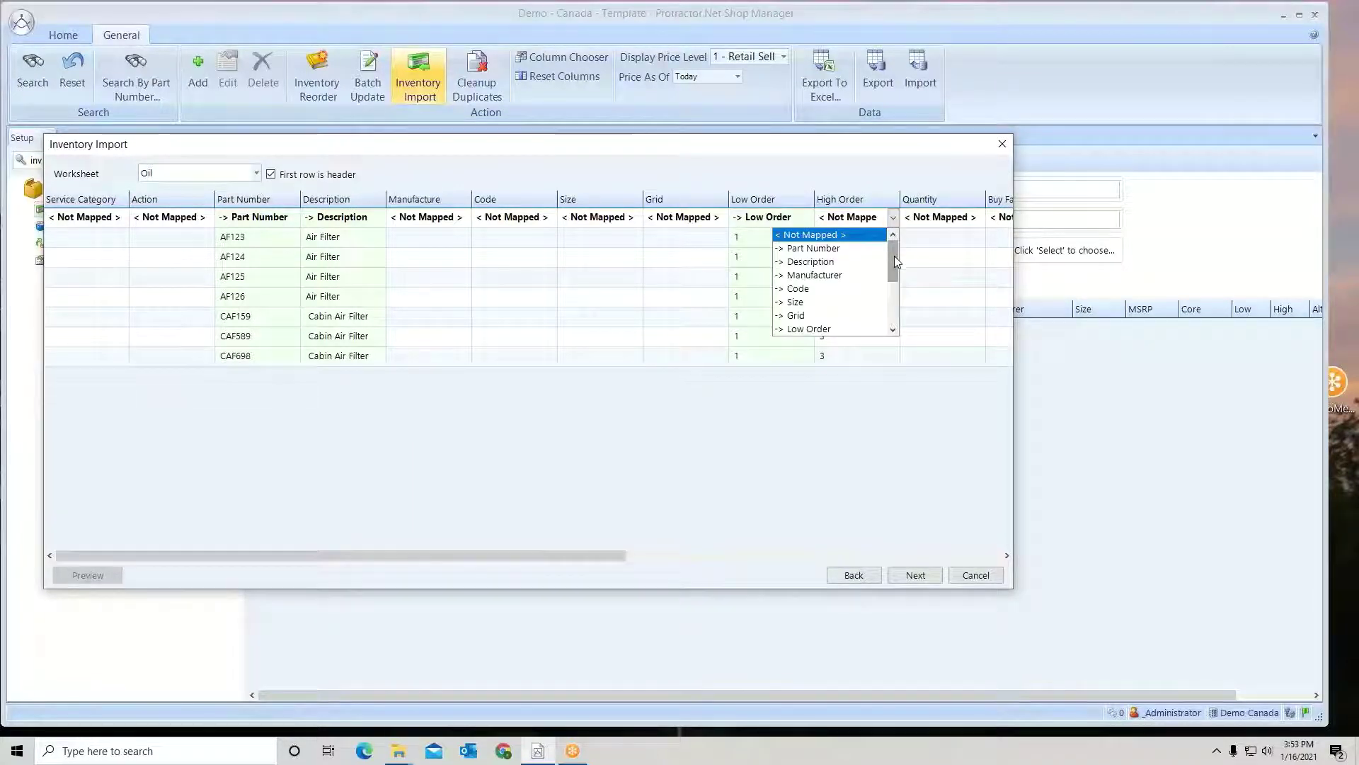
drag(894, 256, 894, 267)
click(831, 316)
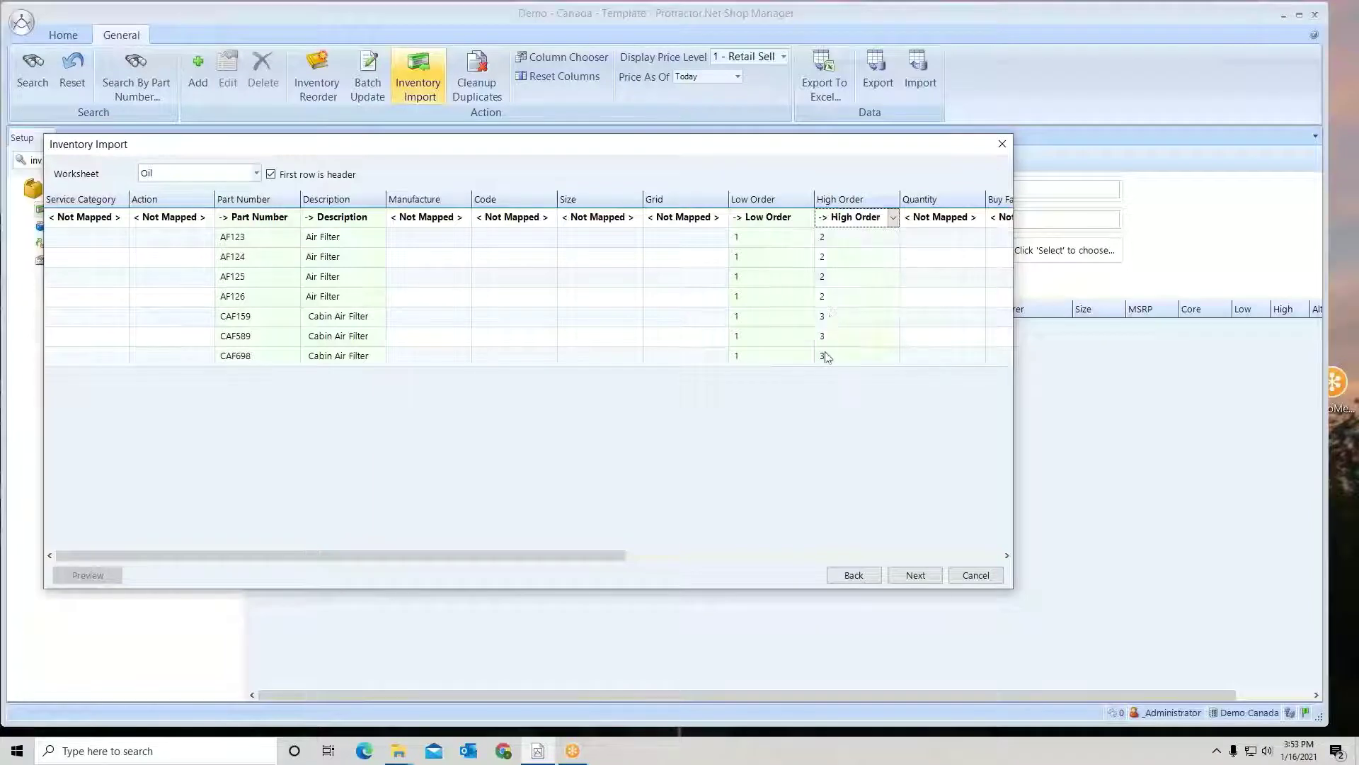
drag(595, 559, 795, 556)
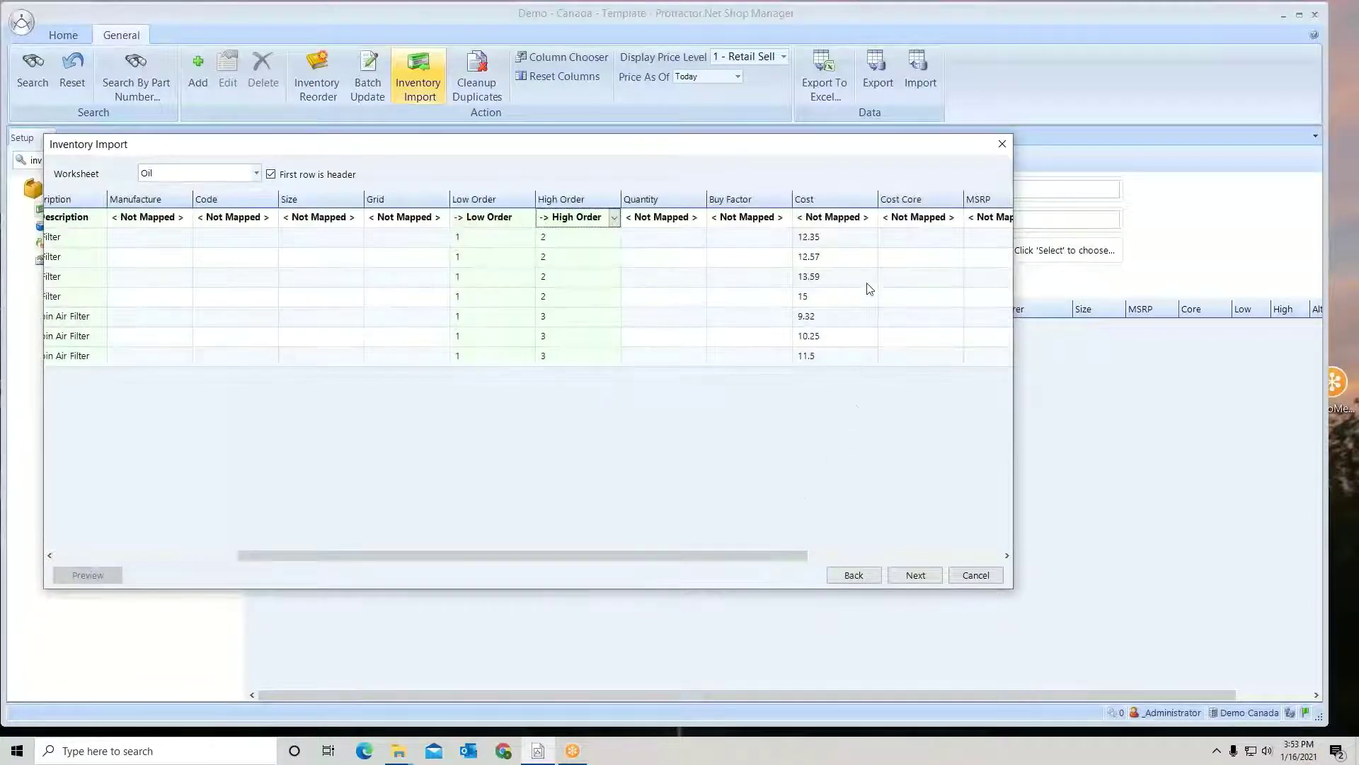
click(871, 221)
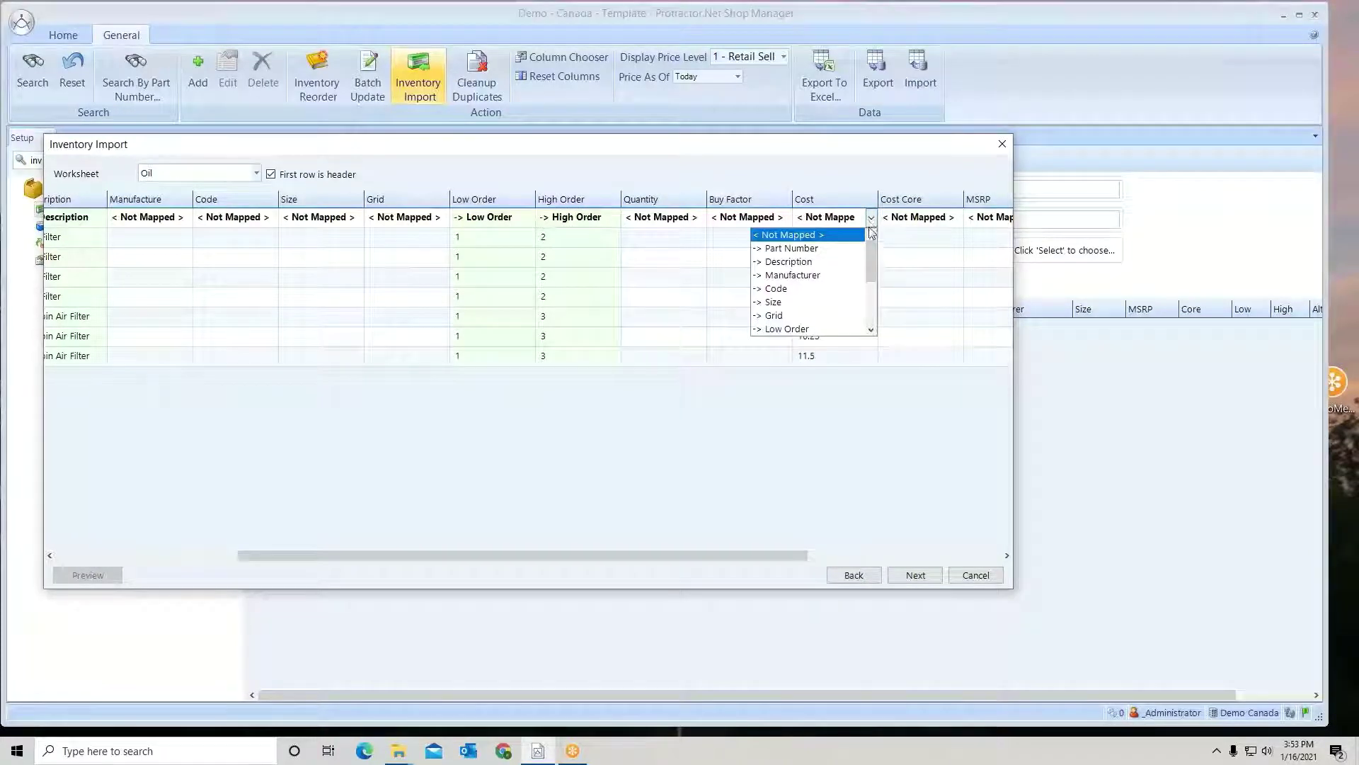
drag(870, 241, 866, 277)
click(836, 274)
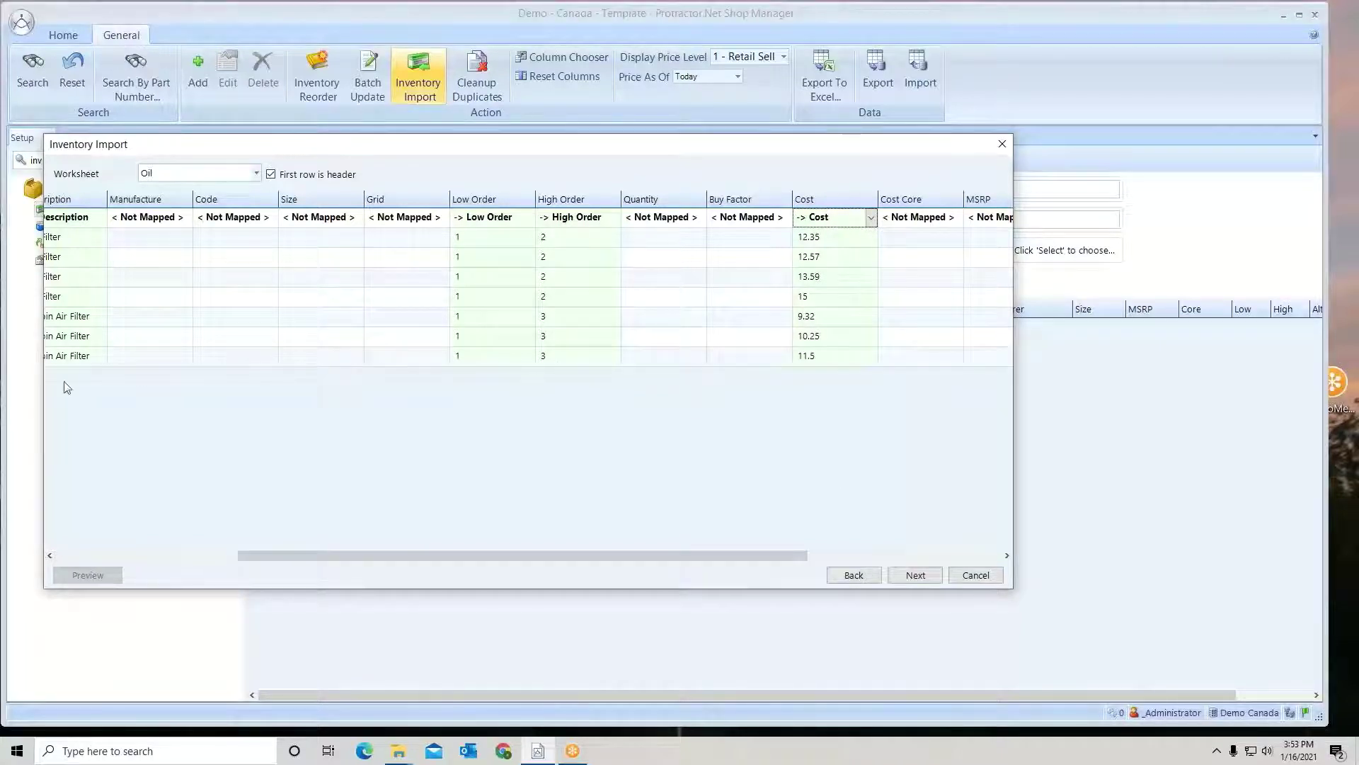
Set service category to Driveability and default supplier to < None >, then advance to Start.
click(916, 575)
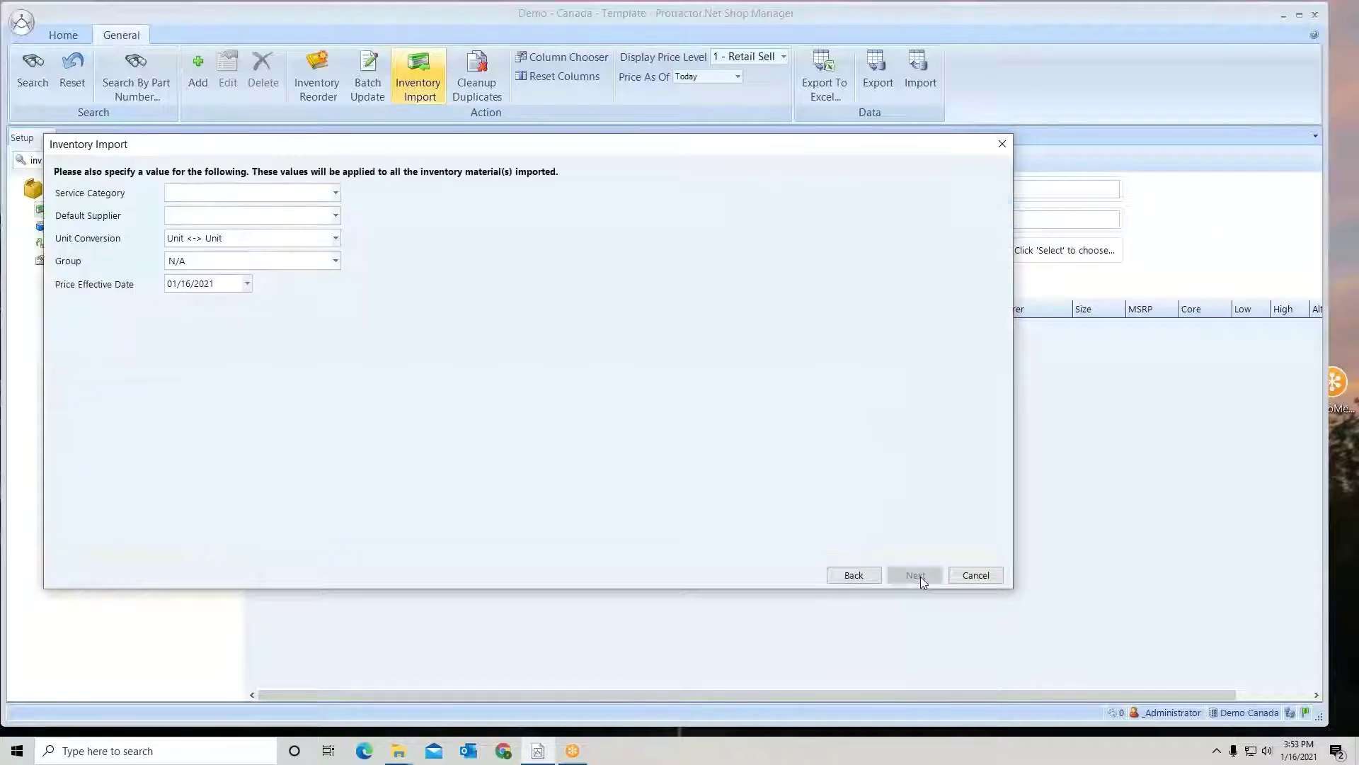
click(335, 194)
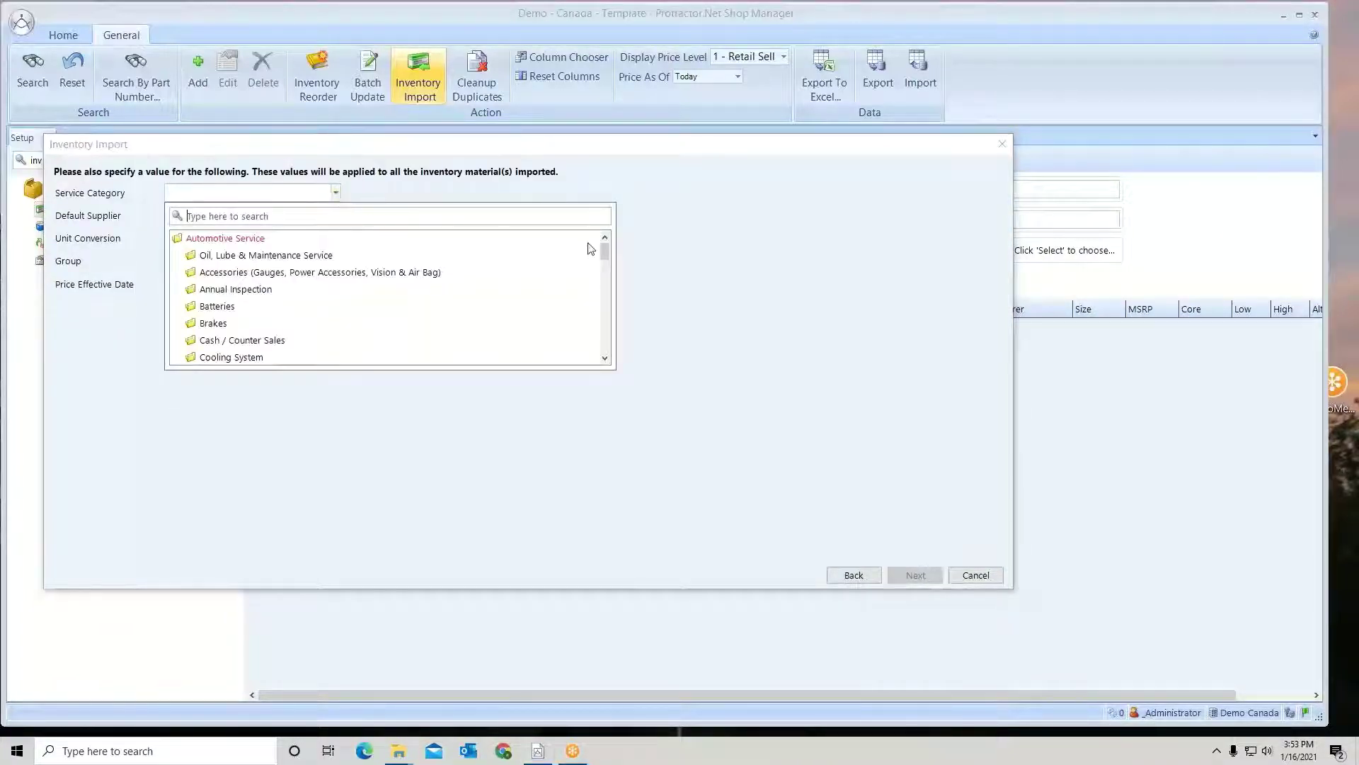
drag(607, 254, 606, 271)
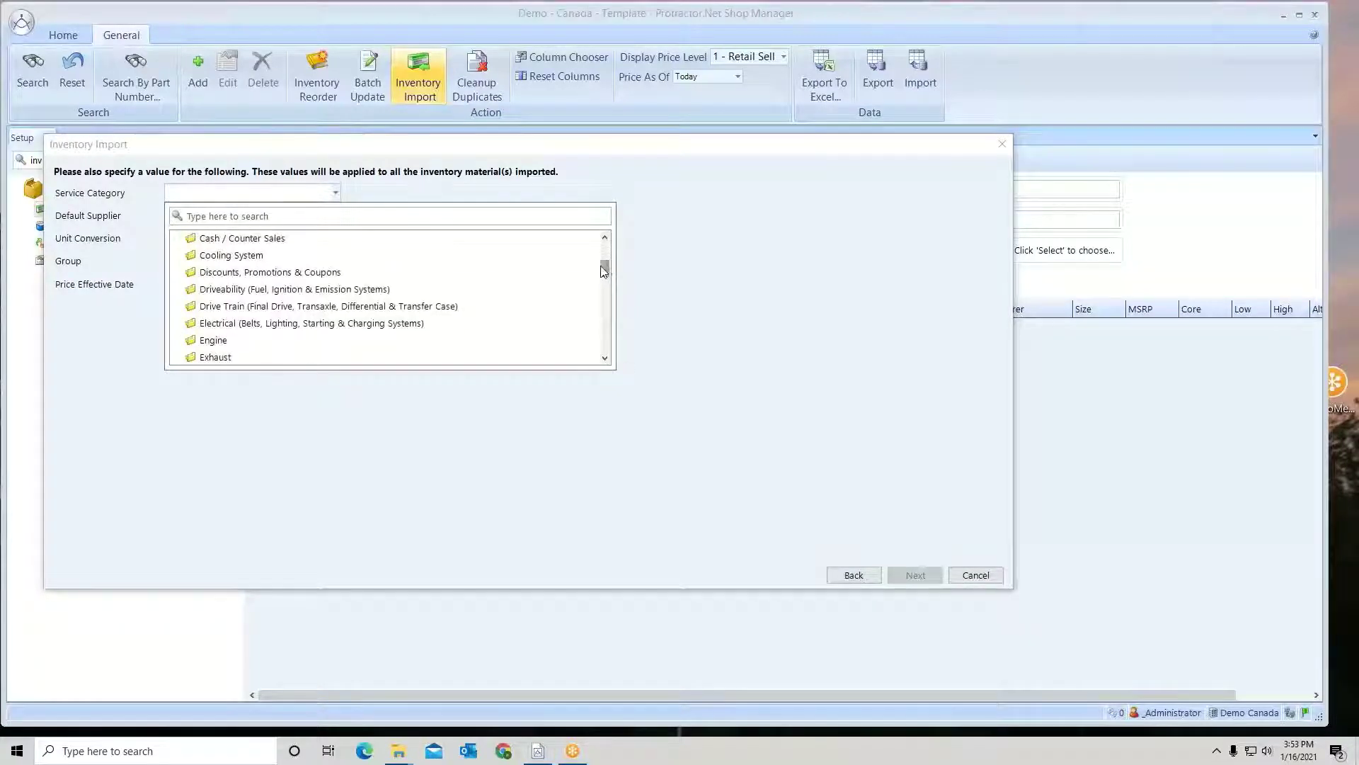
click(222, 290)
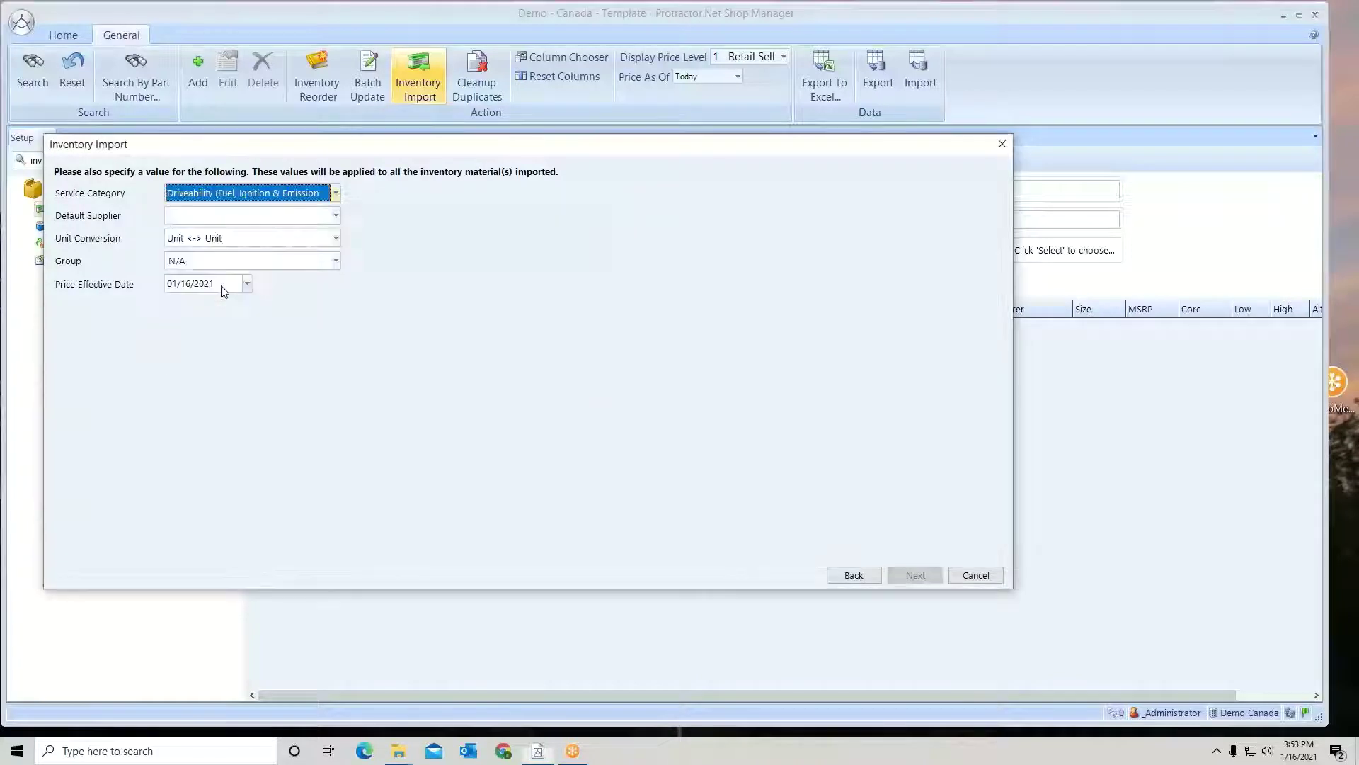
click(336, 215)
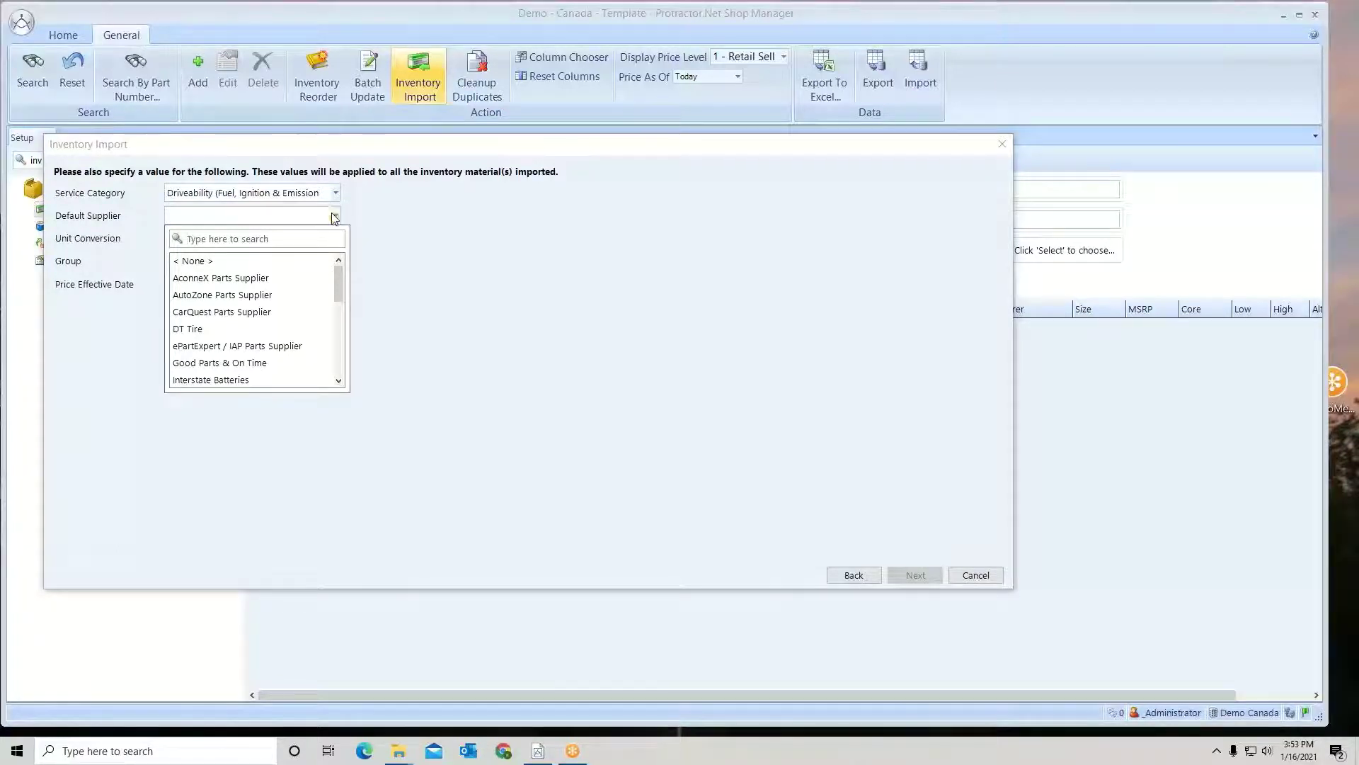
click(213, 261)
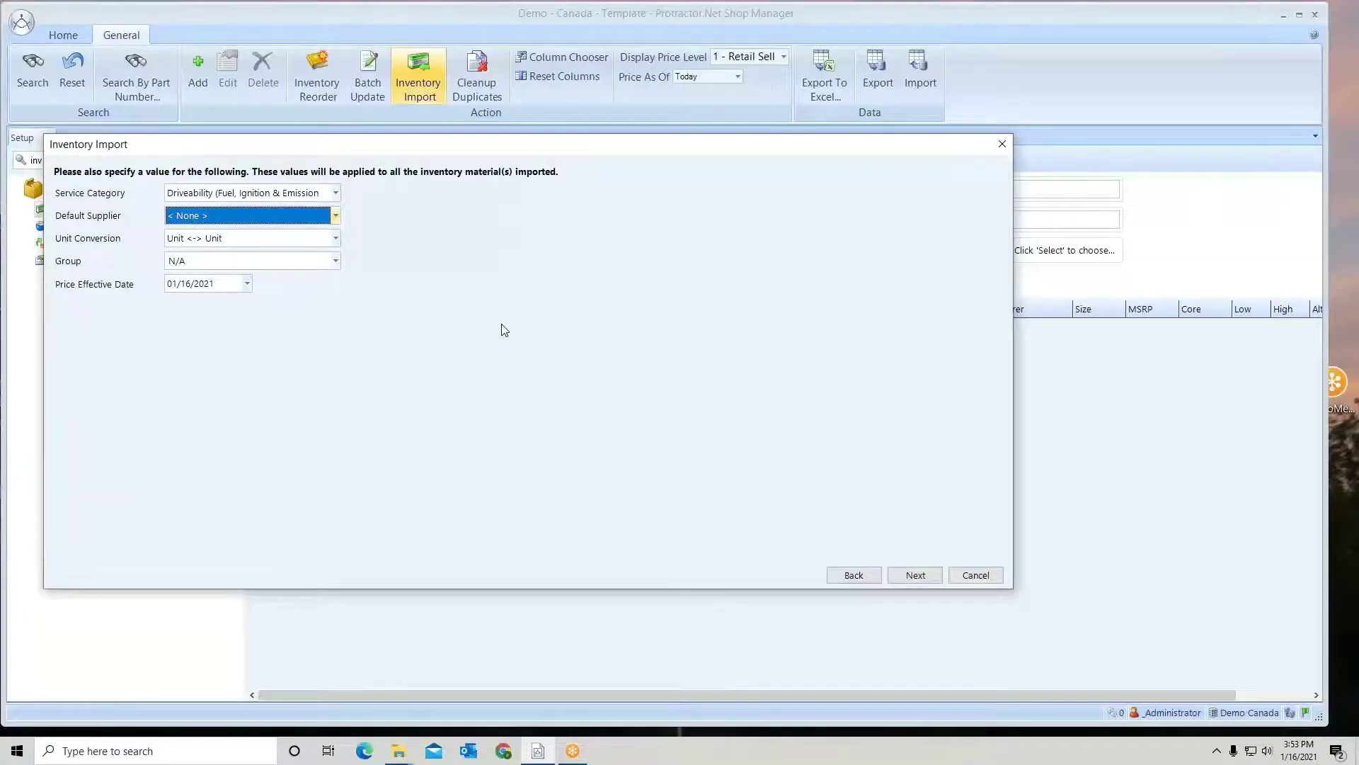
click(915, 574)
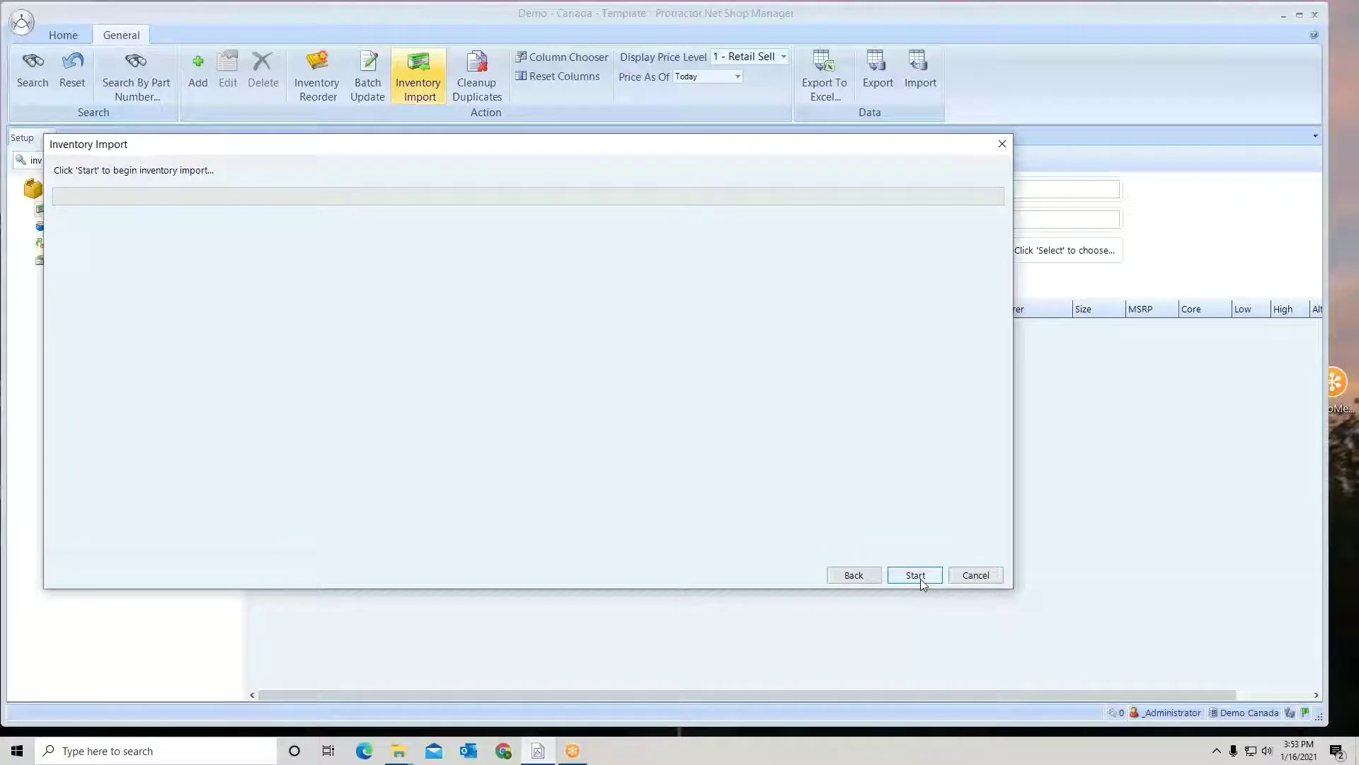
Run the inventory import and close the finished import window.
click(916, 576)
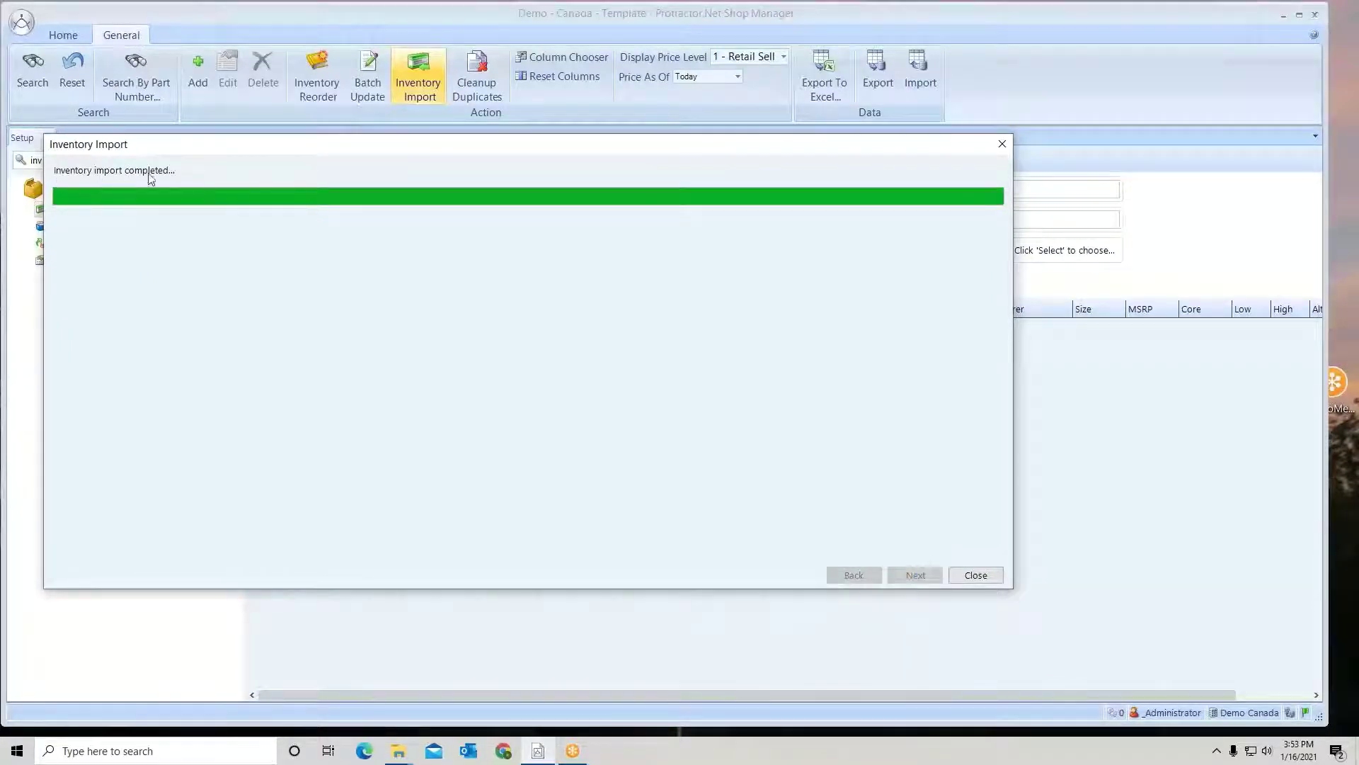
click(977, 577)
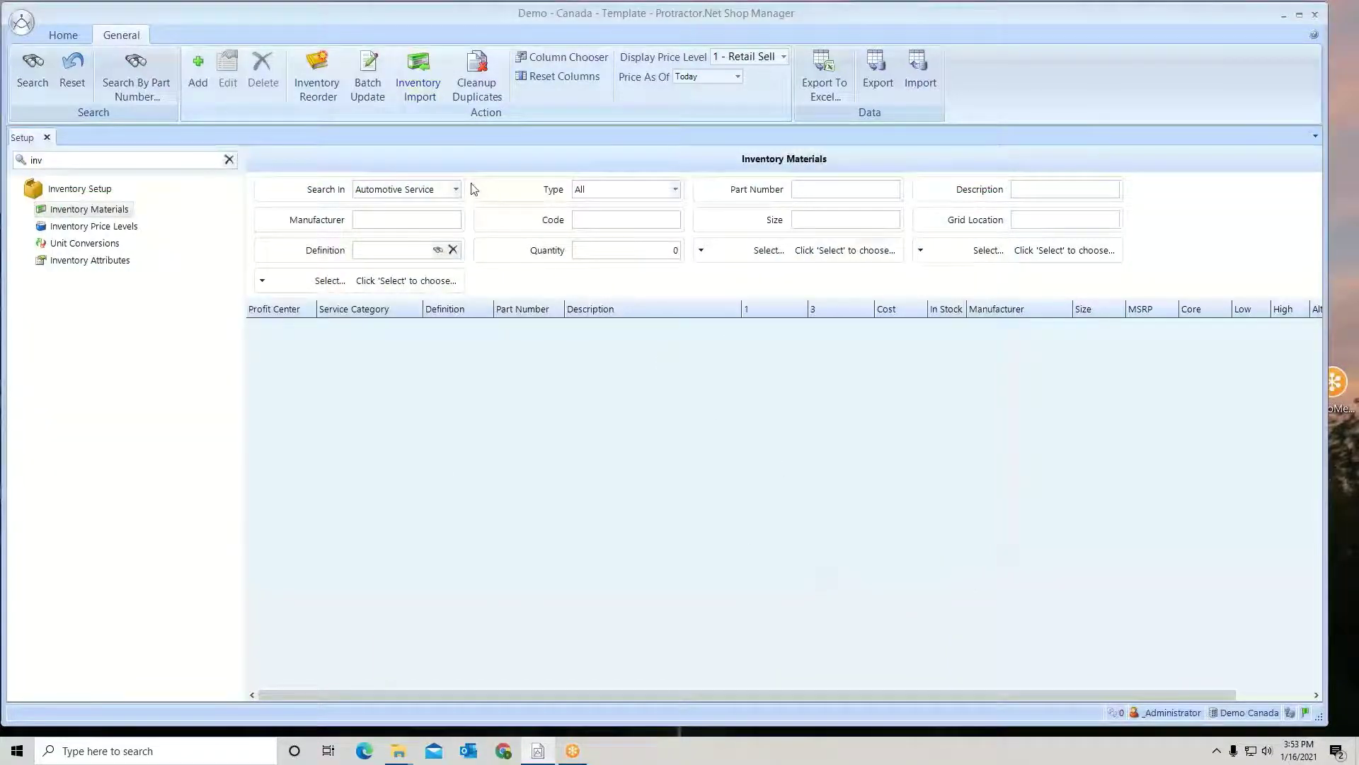
Search the Driveability category for parts with 'air filter' in the description.
click(455, 190)
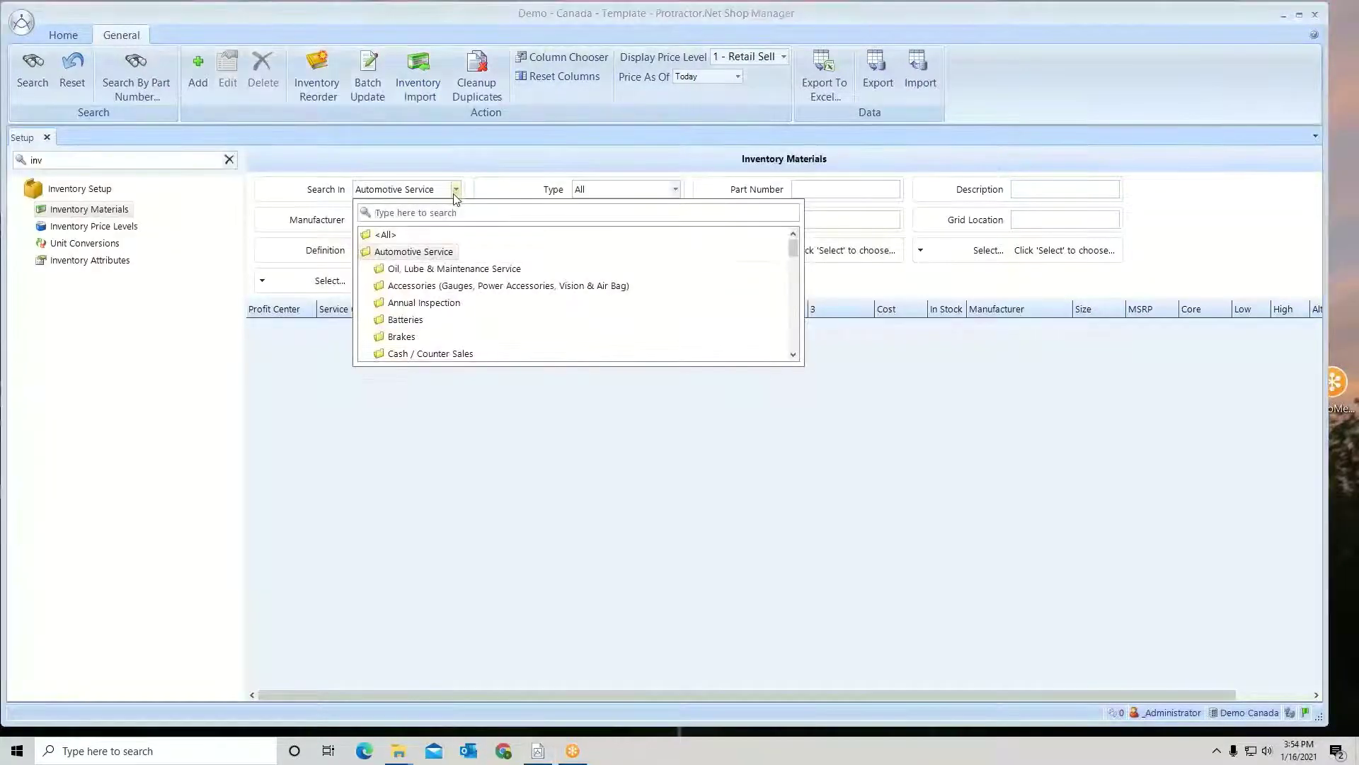
scroll(431, 268, down, 2)
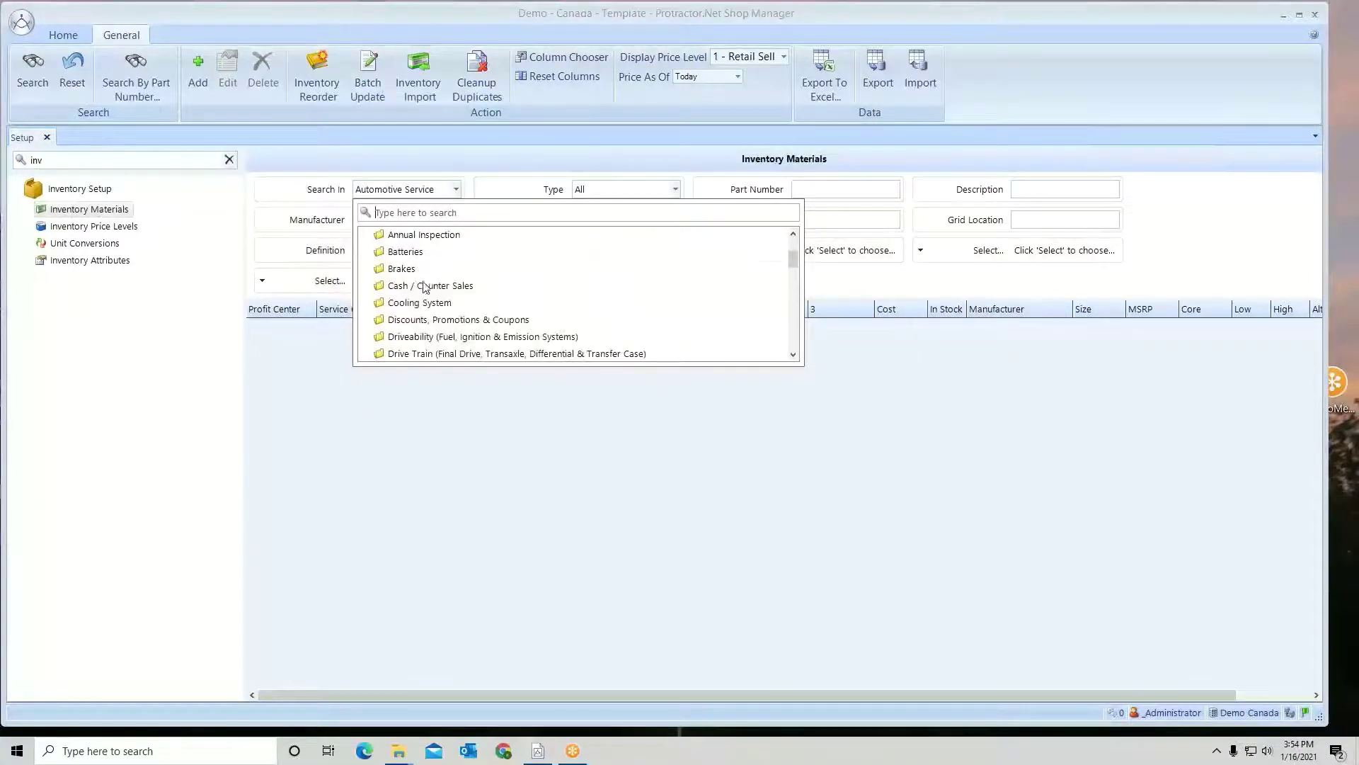
click(412, 337)
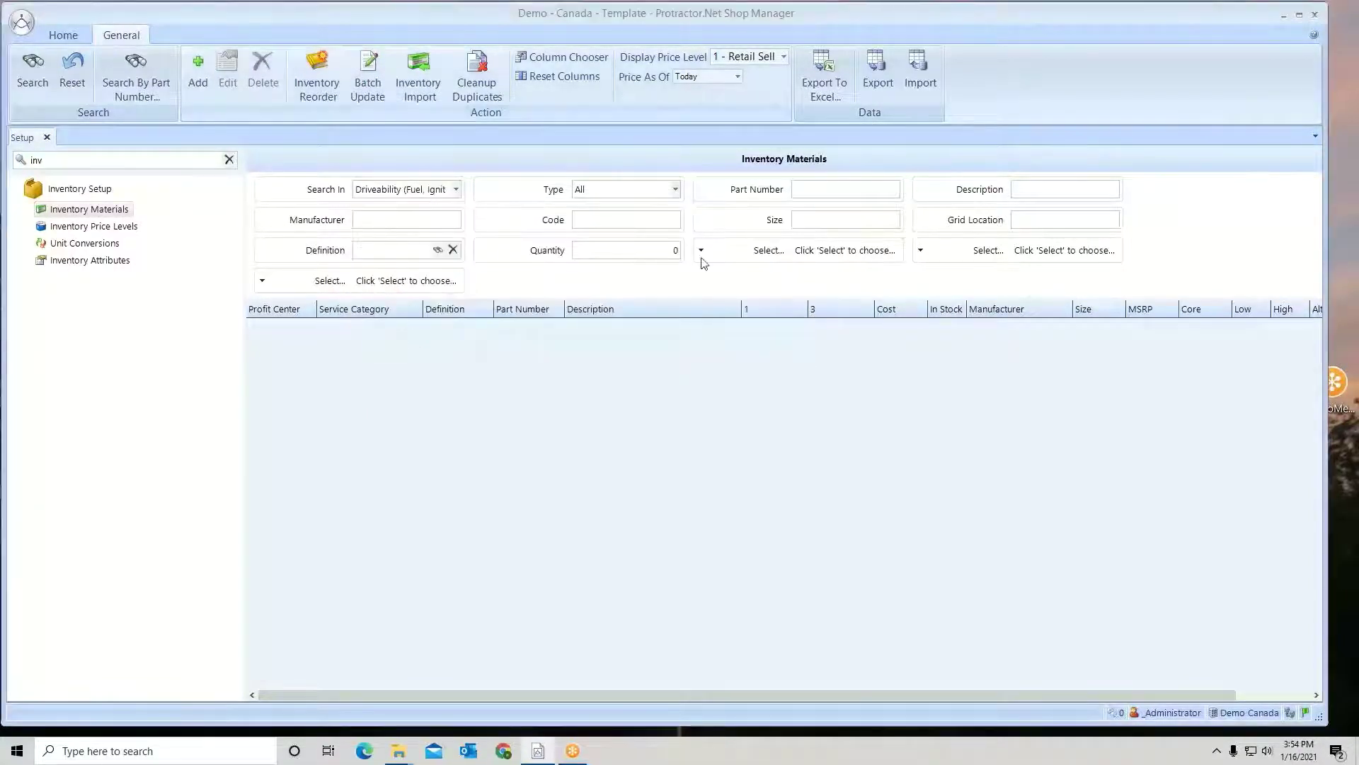
click(1027, 191)
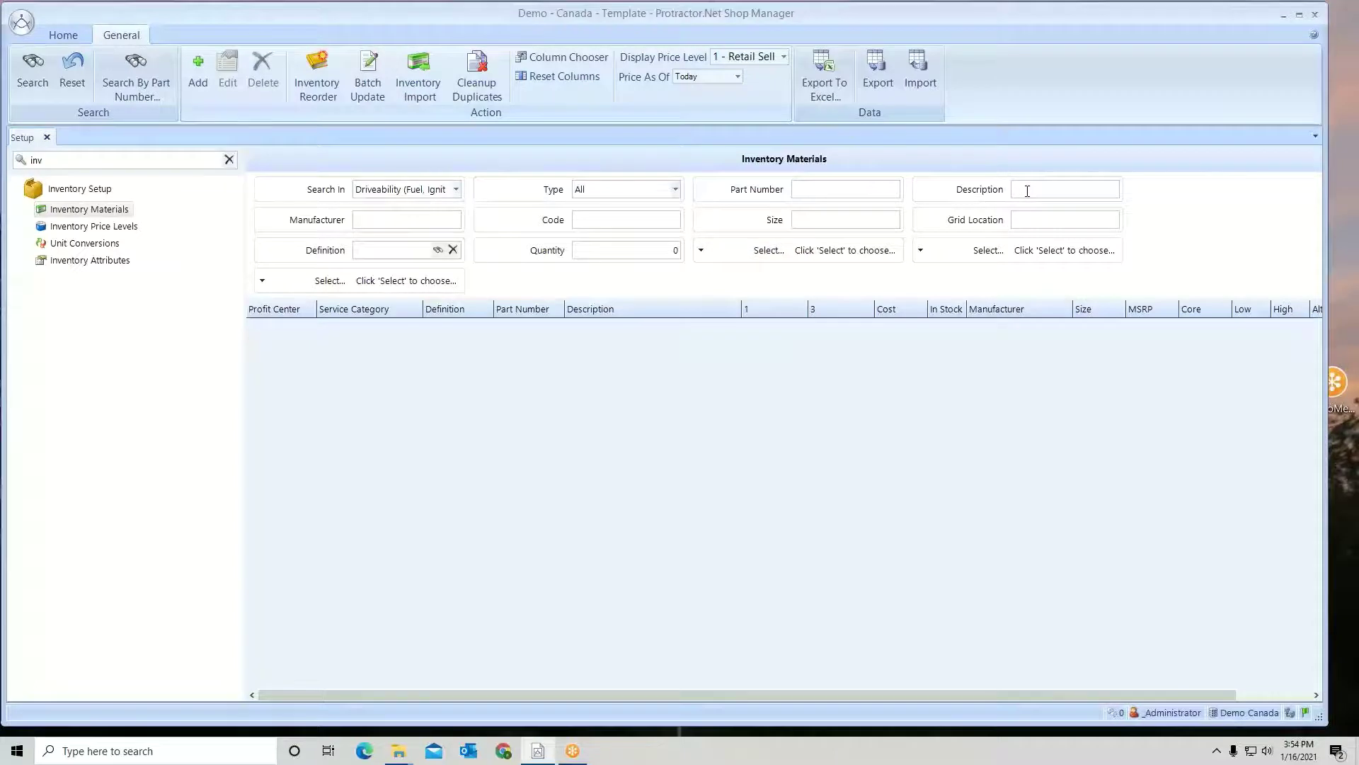
text(air filter)
key(Return)
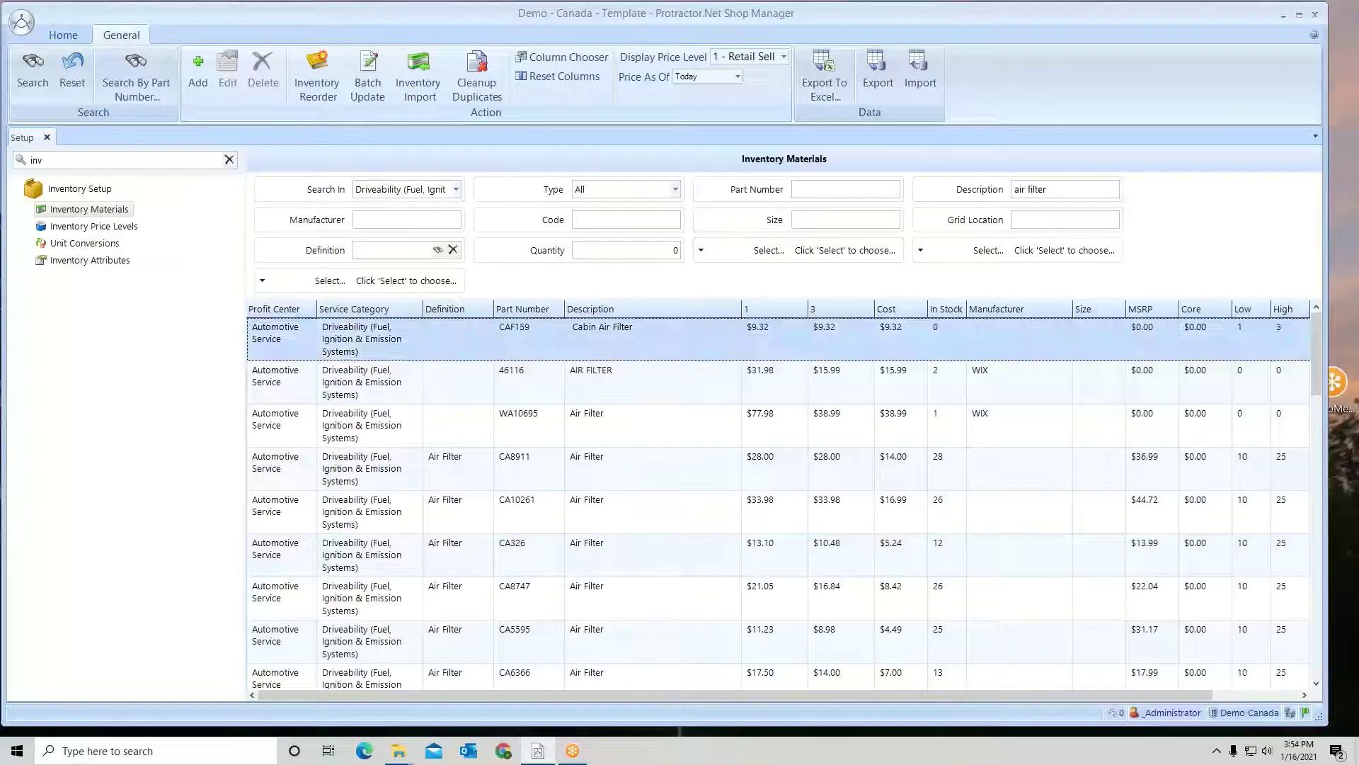
double_click(550, 336)
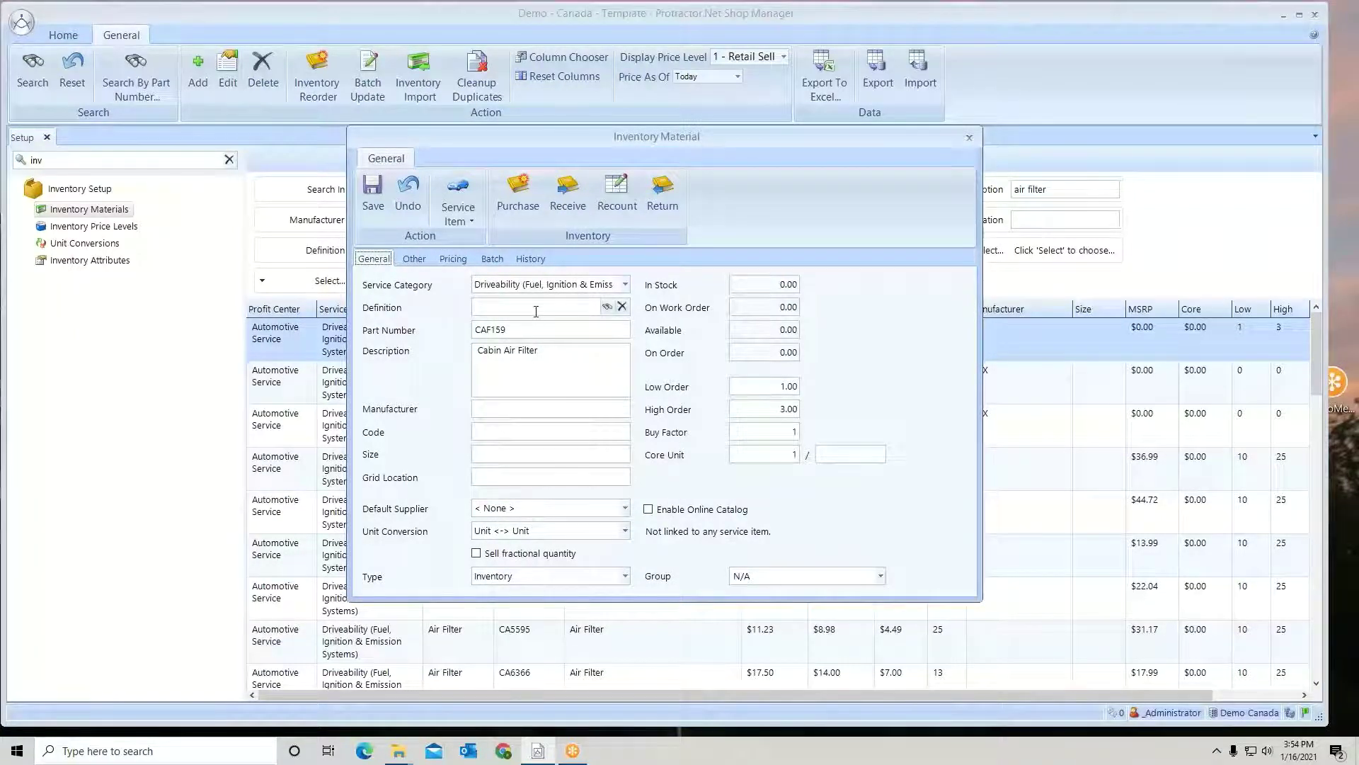
click(453, 259)
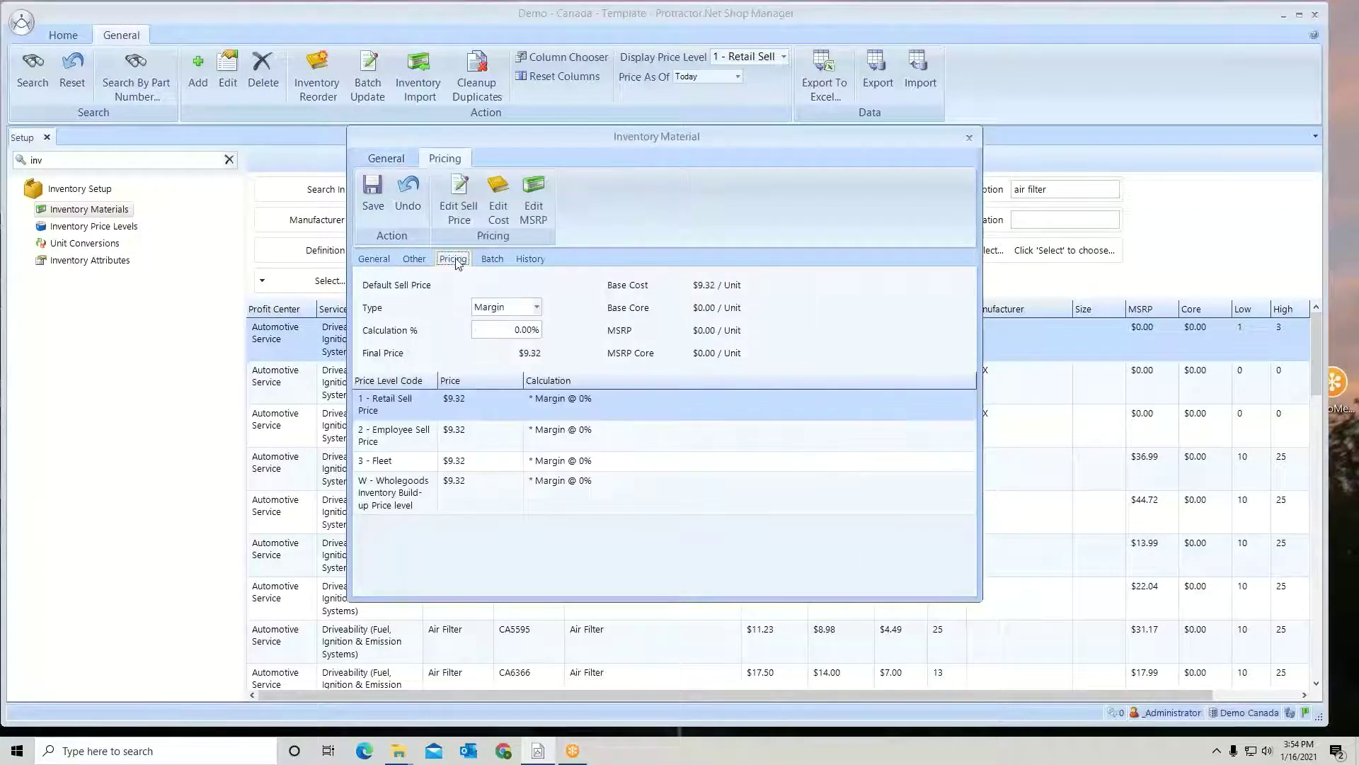
click(375, 260)
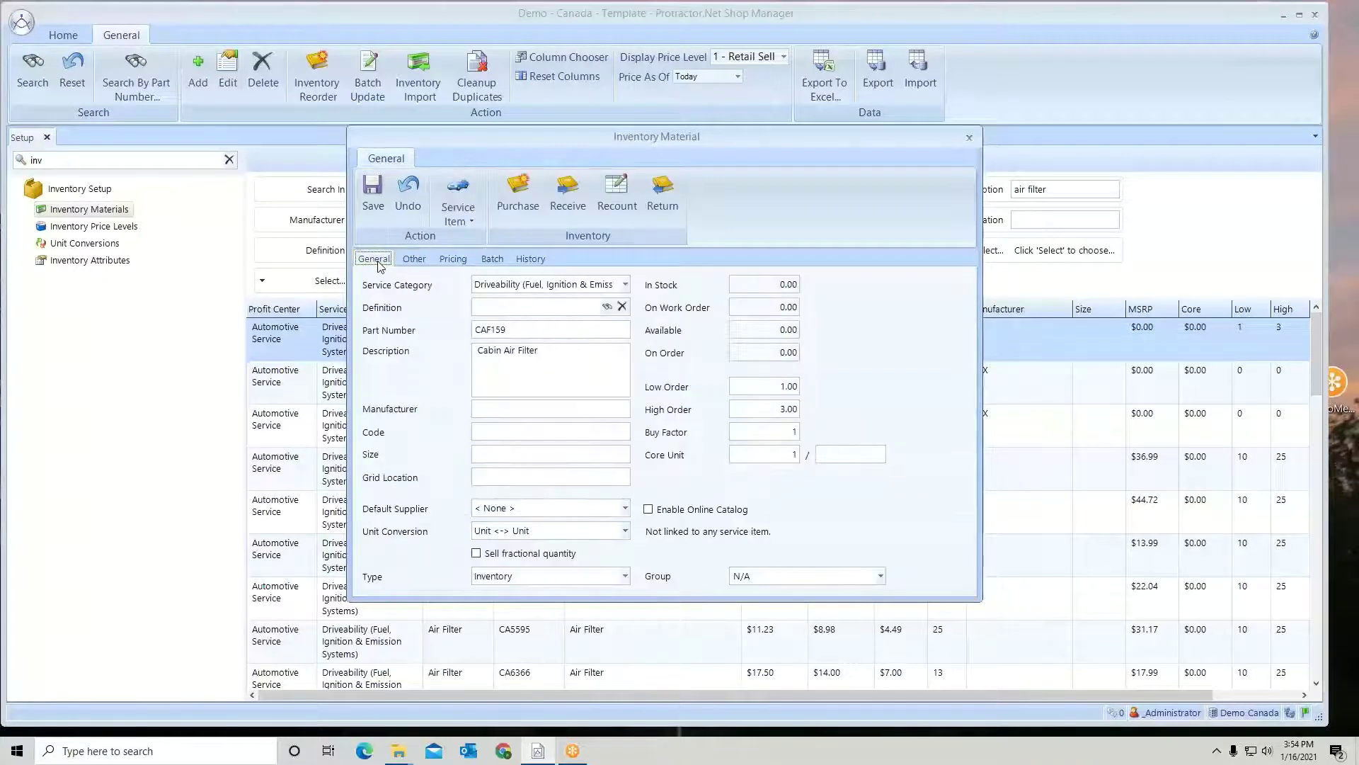
click(369, 201)
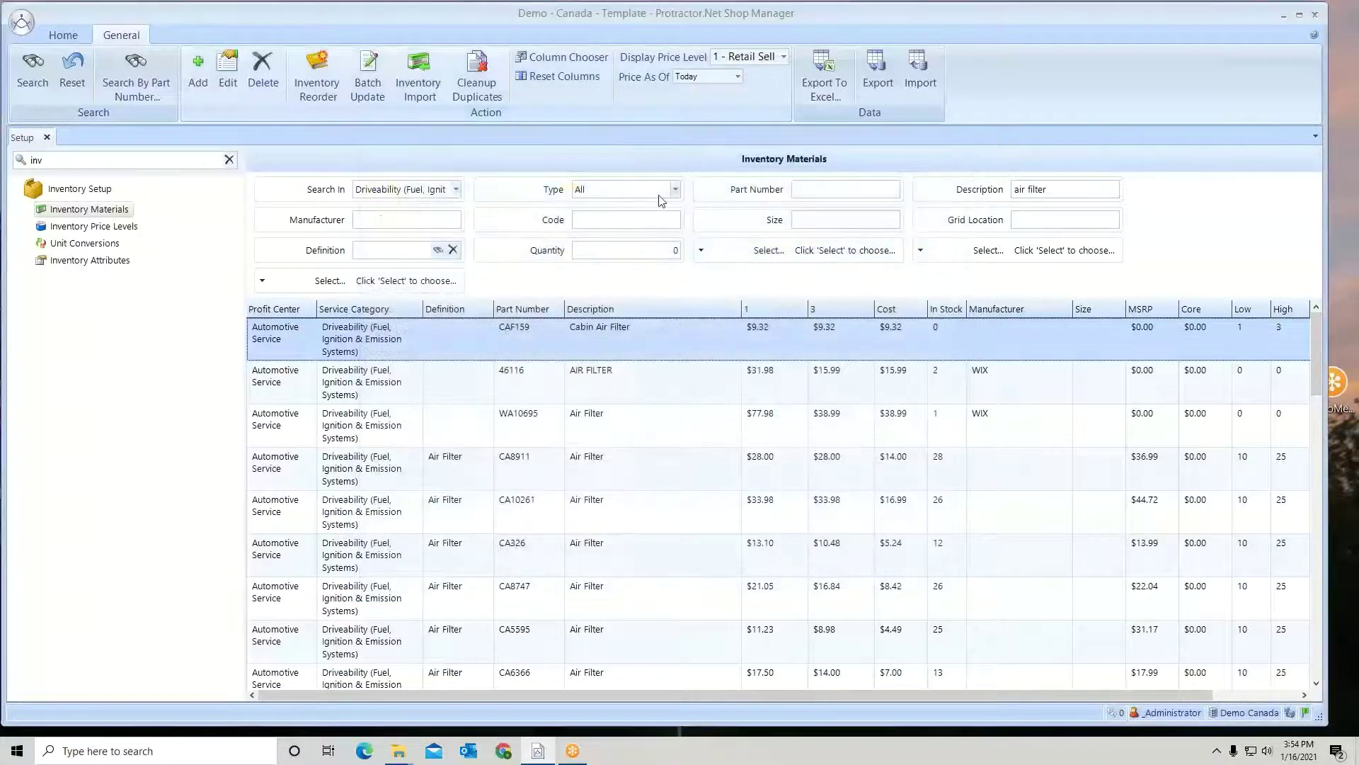
Search descriptions for 'cabin air filter' and select the three CAF result rows.
click(1016, 189)
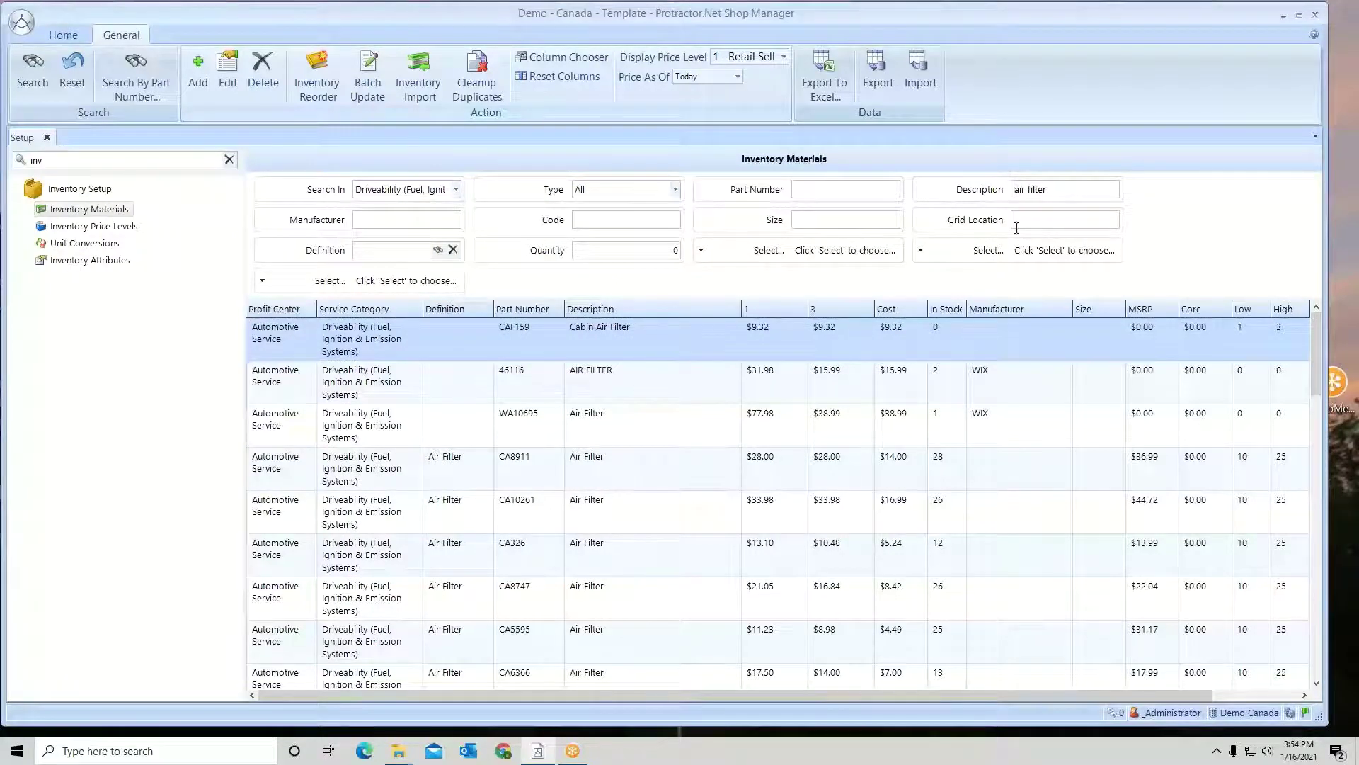
text(cabin)
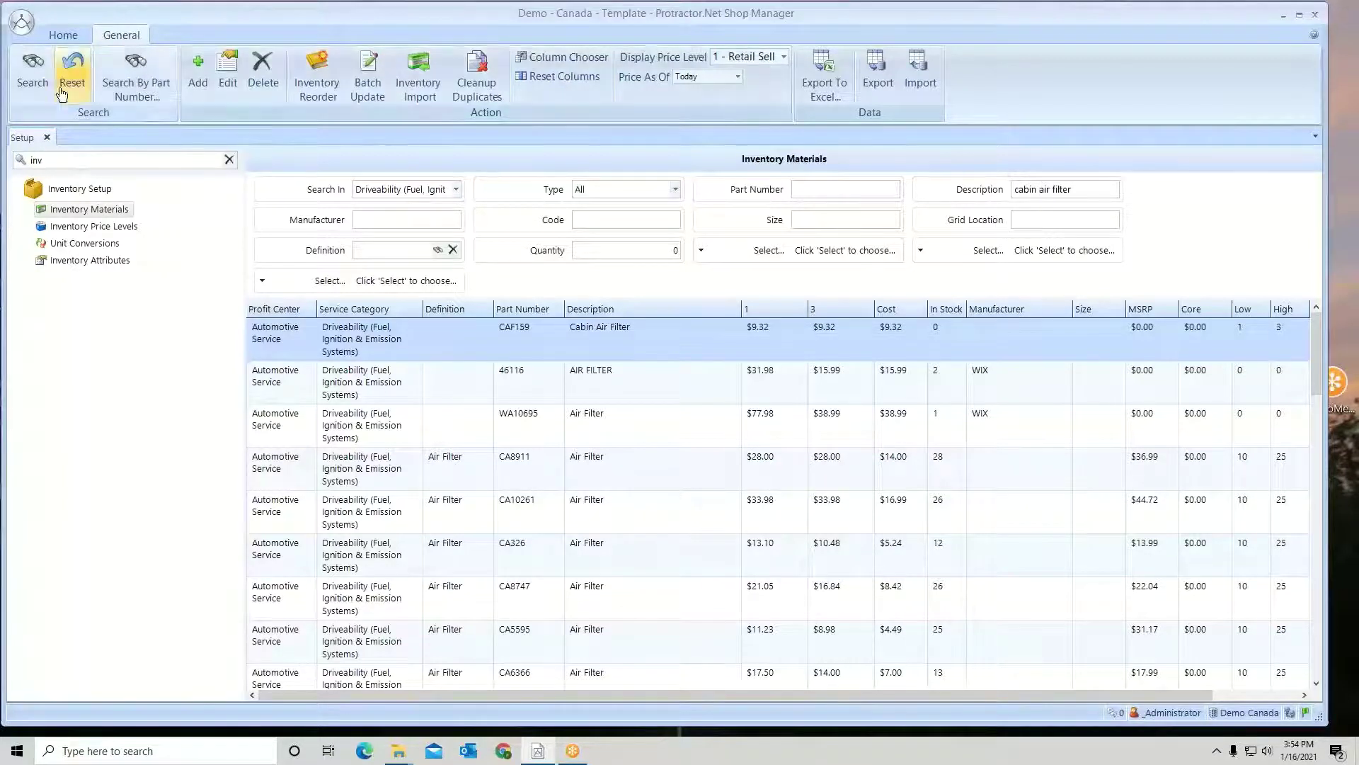
click(31, 71)
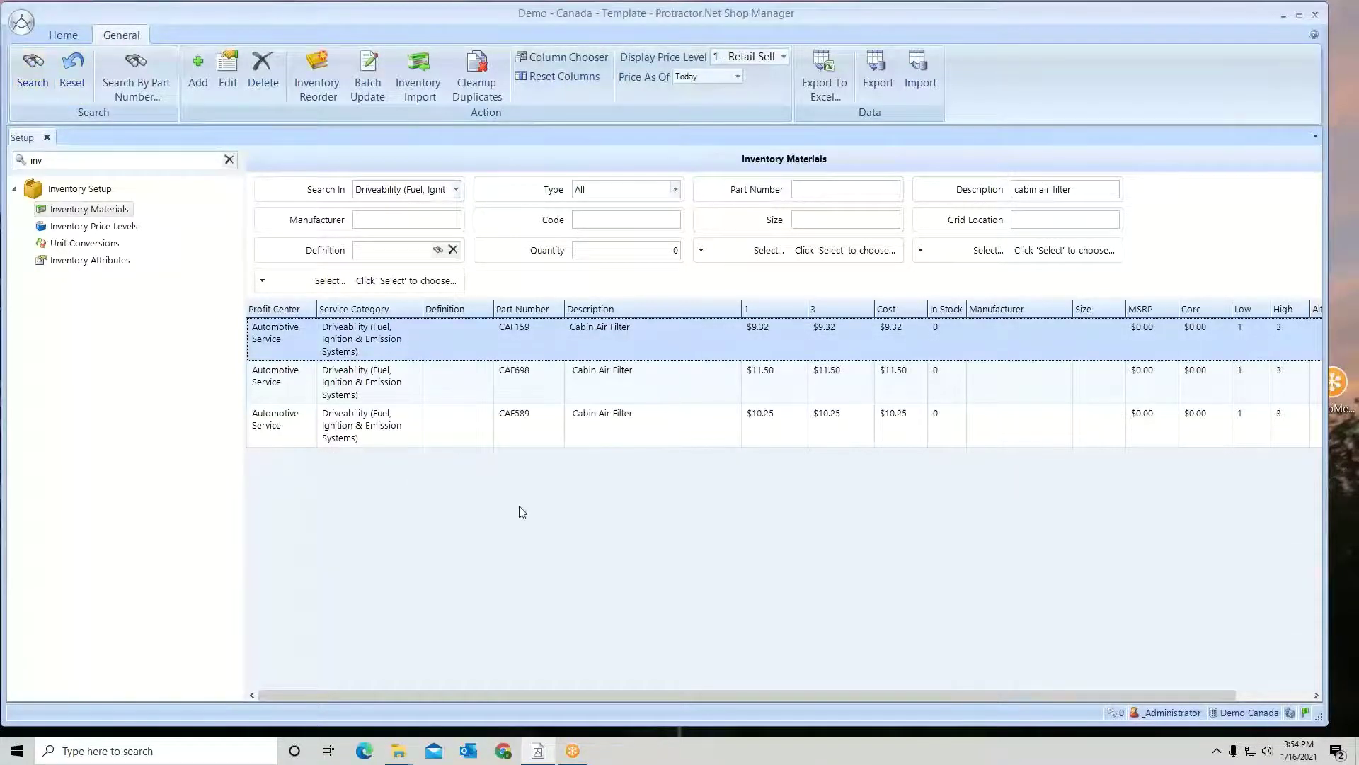
drag(601, 334, 598, 419)
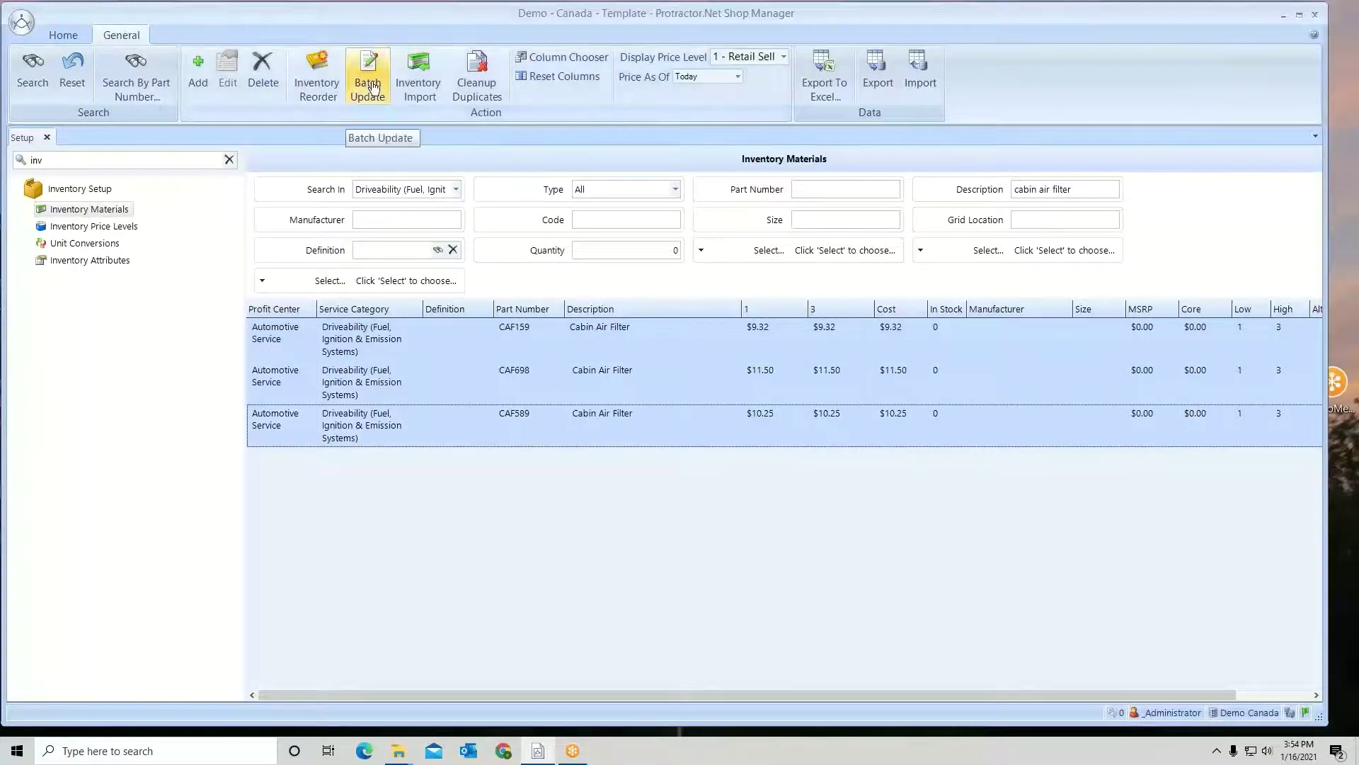